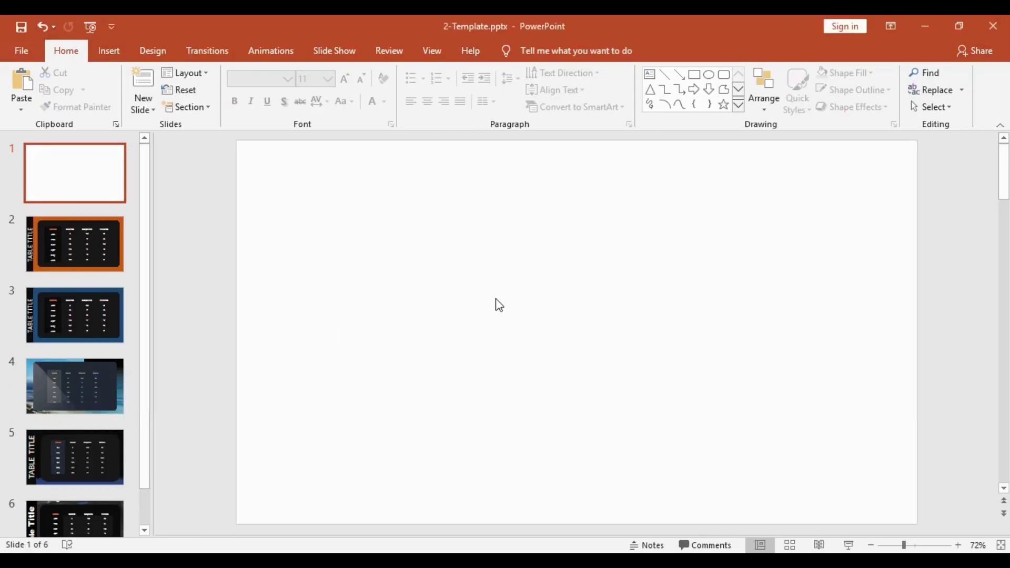
Step: Paste the copied Month/Bears/Dolphins/Whales Excel range onto slide 1 as a table
{"action": "key", "text": "ctrl+v"}
{"action": "key", "text": "ctrl+v"}
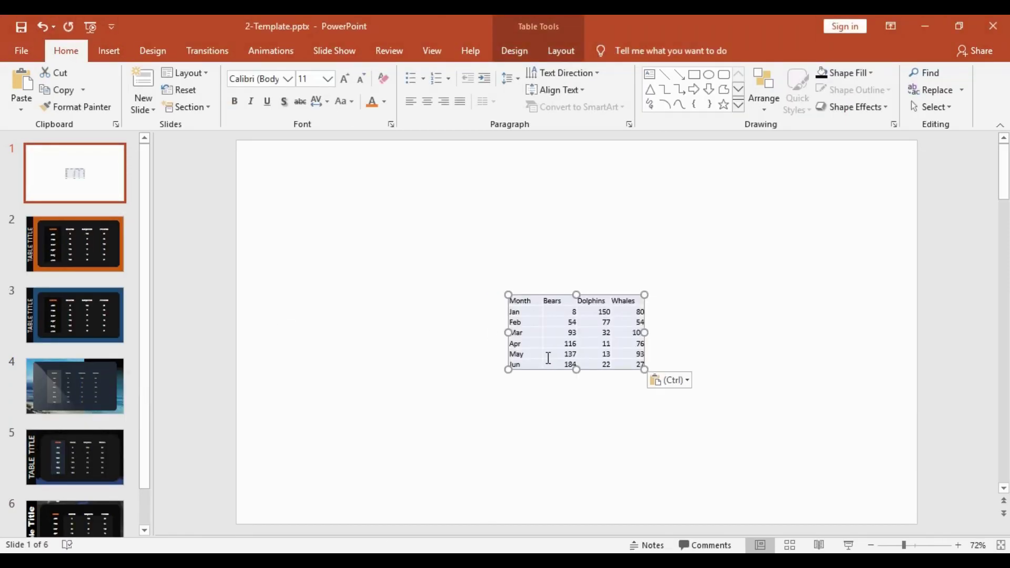
Step: Review the styled table on slide 2 of 2-Template.pptx, then return to Presentation1
{"action": "left_click", "coordinate": [316, 341]}
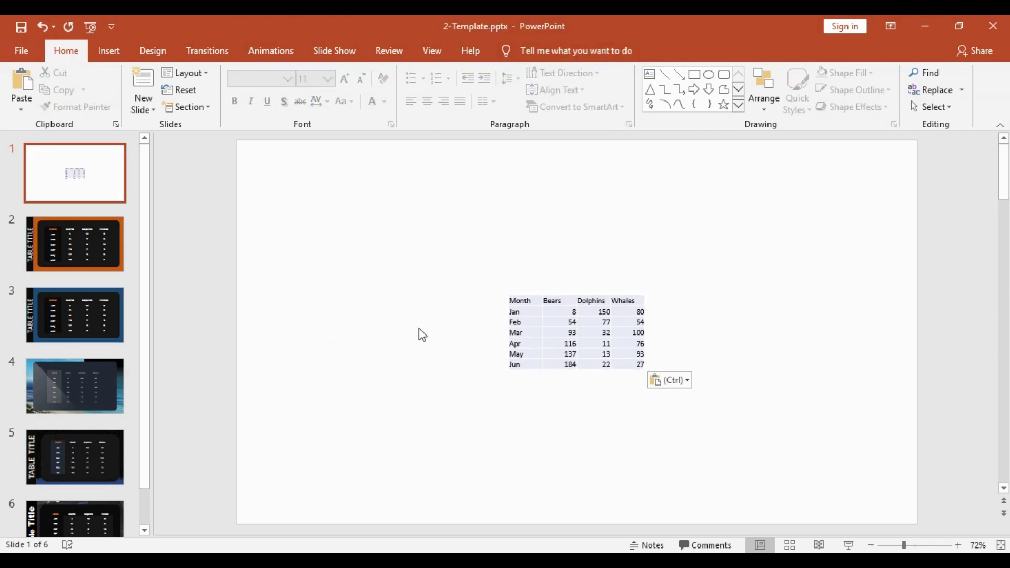
{"action": "left_click", "coordinate": [84, 259]}
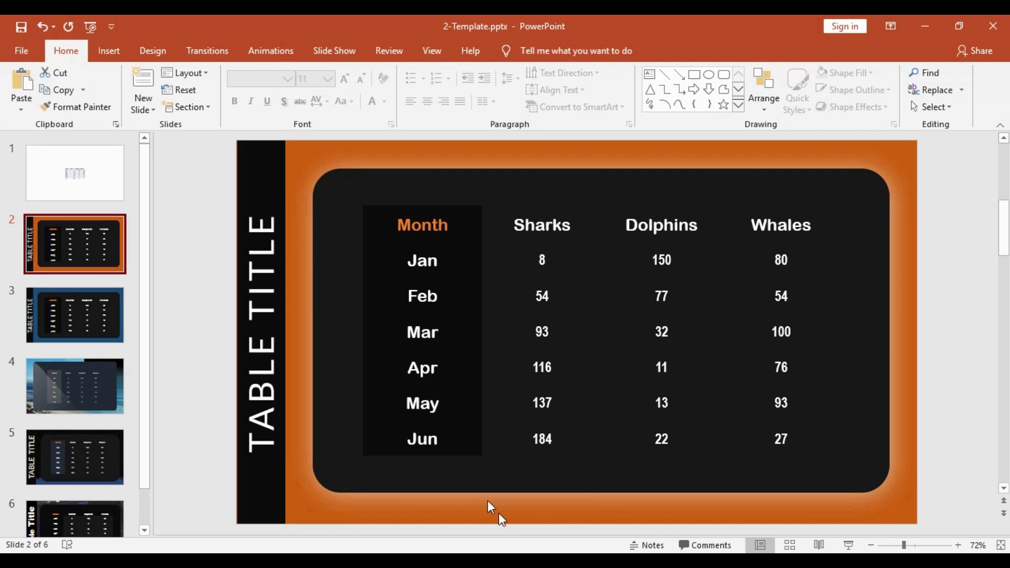
{"action": "mouse_move", "coordinate": [563, 561]}
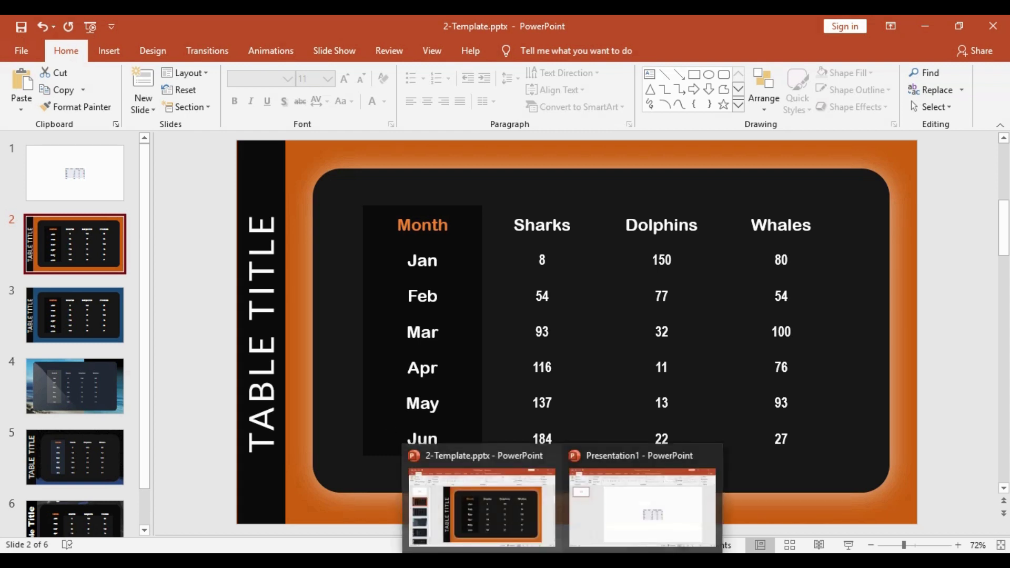
{"action": "left_click", "coordinate": [599, 532]}
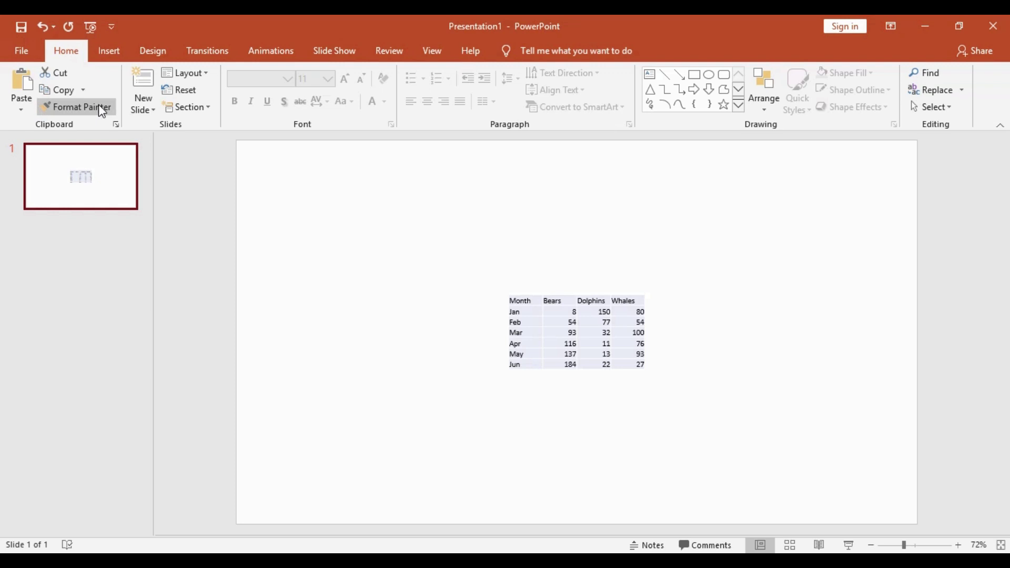
Step: Add a blank slide 2 with a solid Orange, Accent 2, Darker 25% background
{"action": "left_click", "coordinate": [142, 106]}
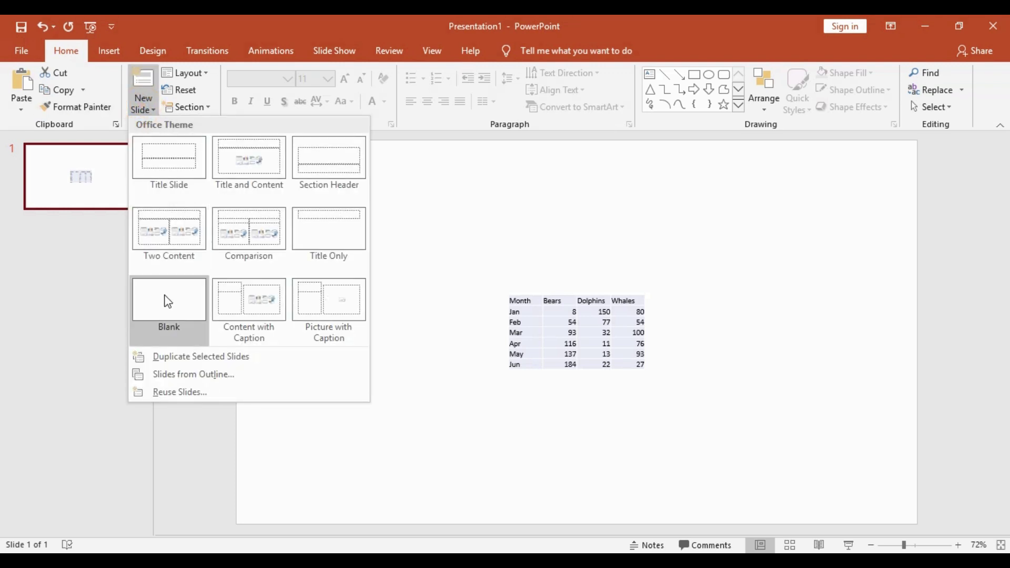
{"action": "left_click", "coordinate": [163, 294]}
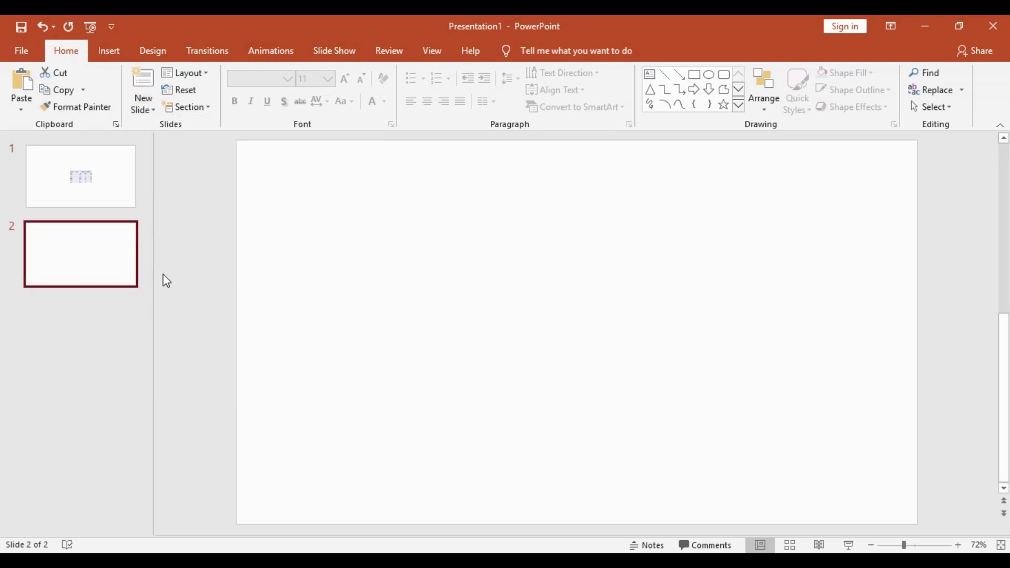
{"action": "left_click", "coordinate": [148, 48]}
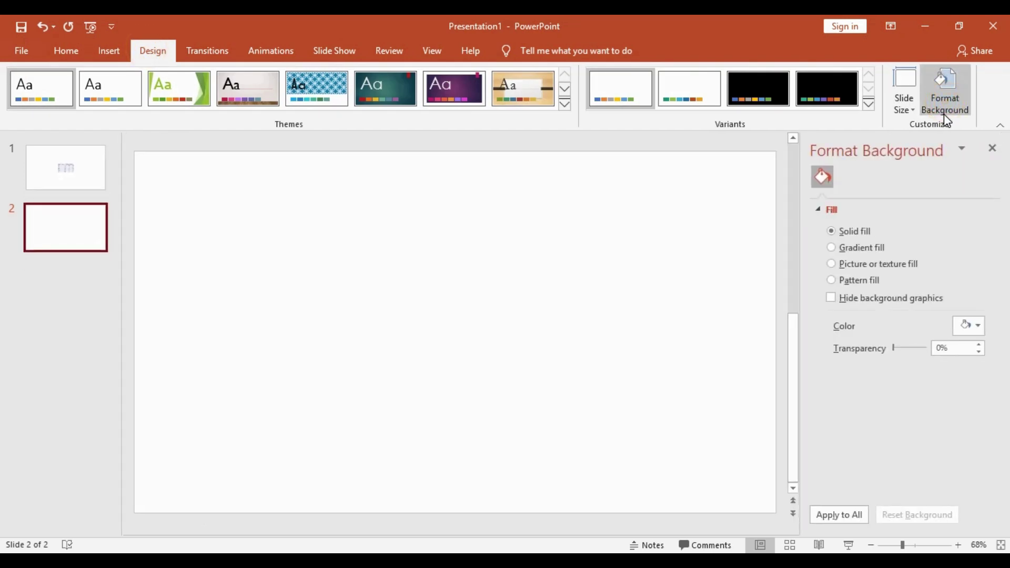
{"action": "left_click", "coordinate": [978, 326]}
{"action": "left_click", "coordinate": [949, 416]}
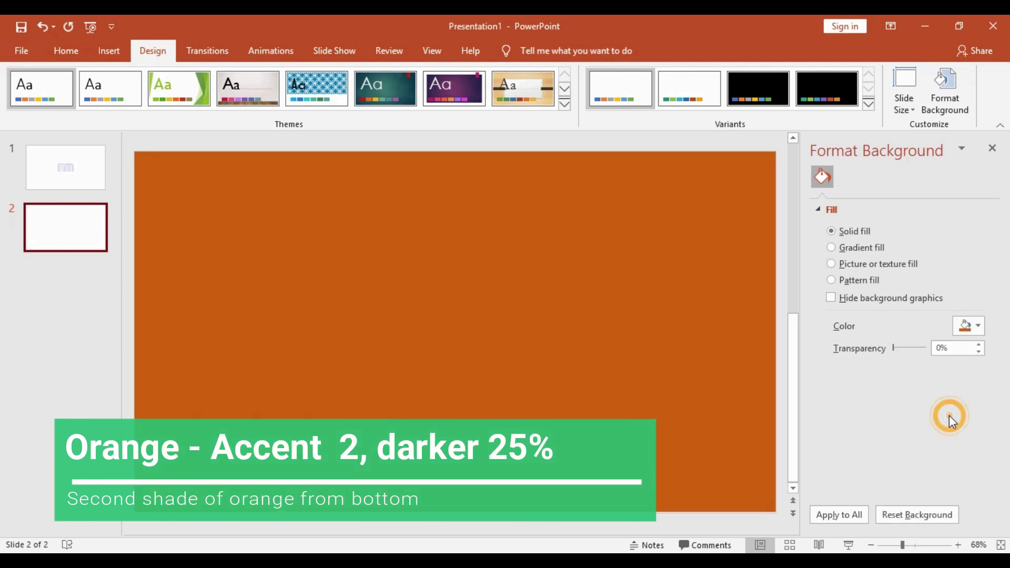
{"action": "left_click", "coordinate": [992, 148]}
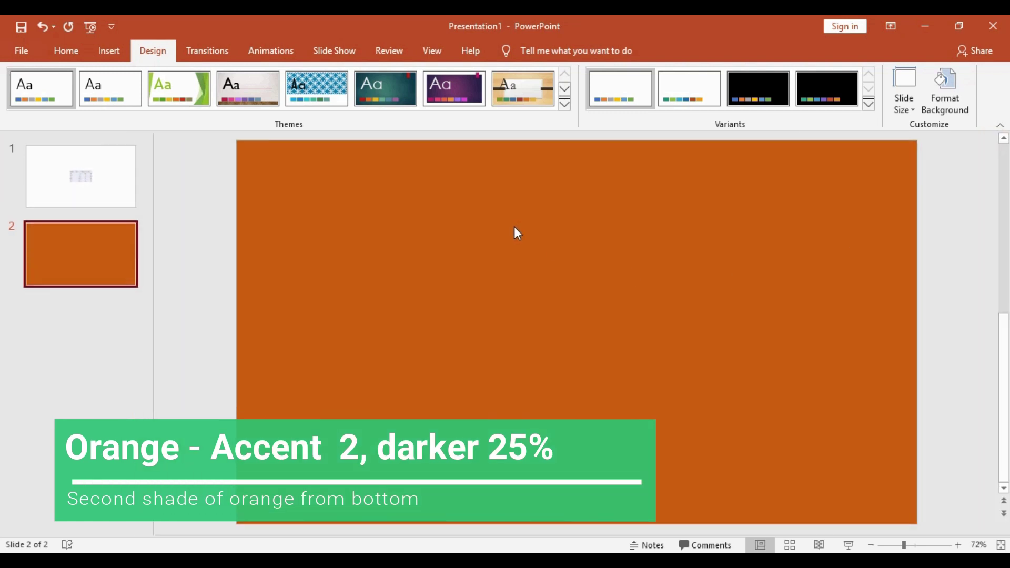
{"action": "left_click", "coordinate": [498, 190]}
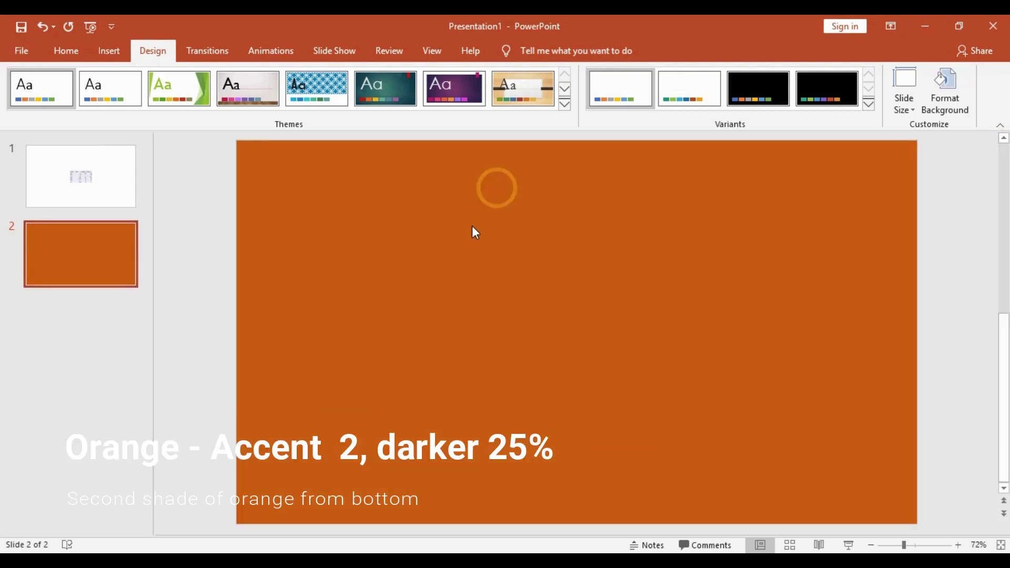
Step: Add a text box near the top centre of slide 2 reading TITLE SLIDE
{"action": "left_click", "coordinate": [109, 51]}
{"action": "left_click", "coordinate": [564, 97]}
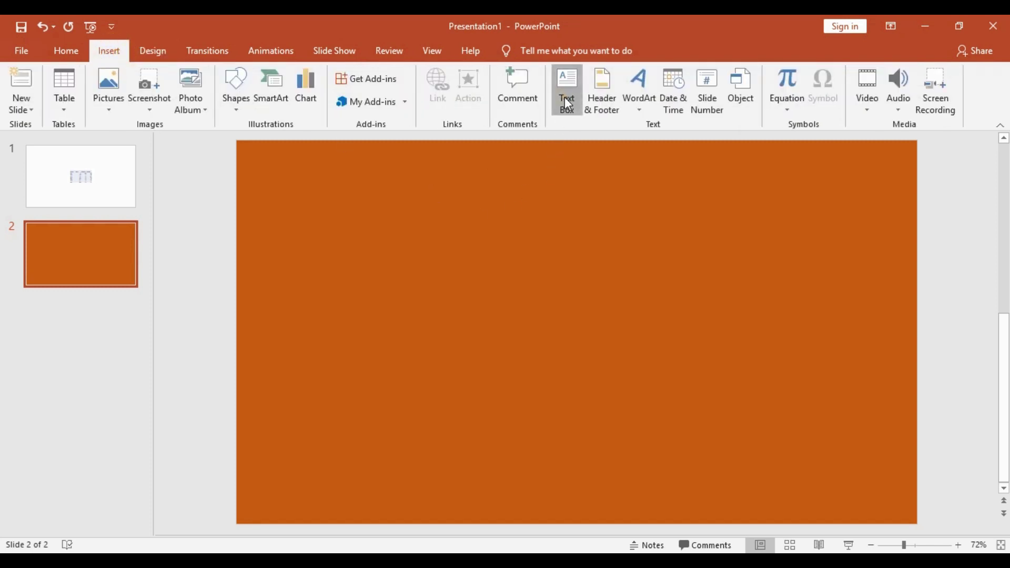
{"action": "left_click", "coordinate": [507, 193]}
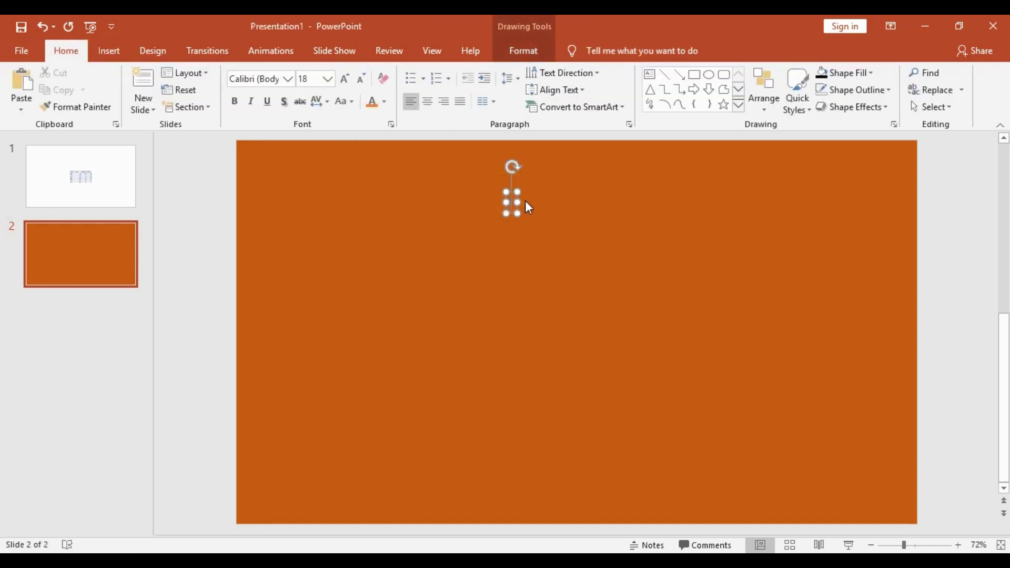
{"action": "type", "text": "ΤΚΗΣ"}
{"action": "type", "text": " D"}
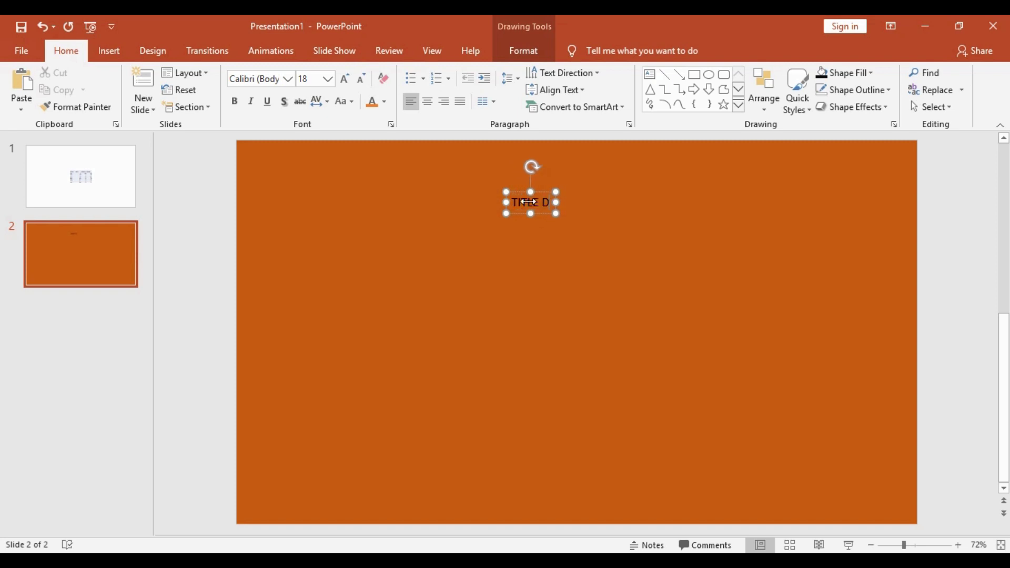
{"action": "type", "text": "LIDE"}
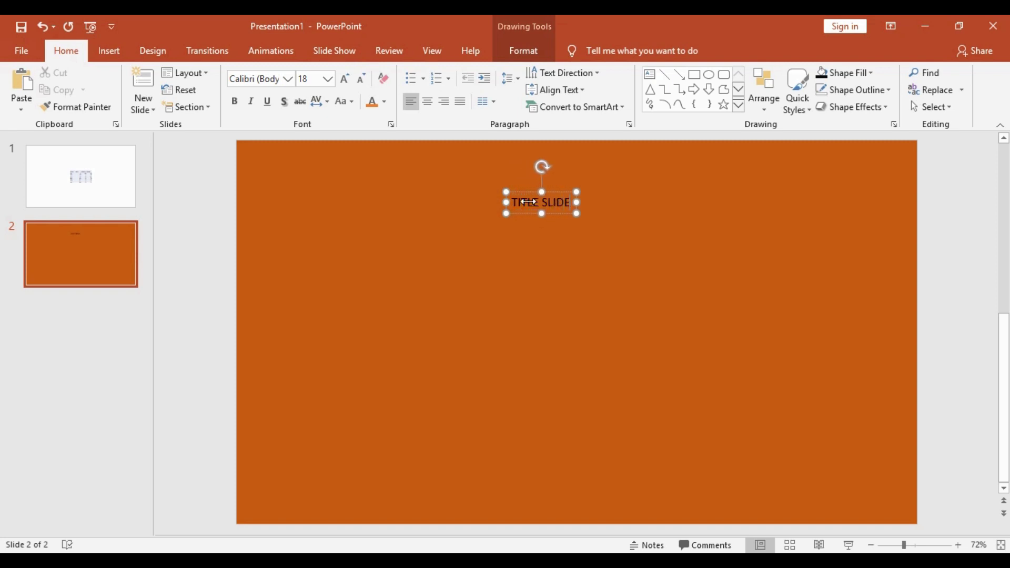
Step: Format the title text as Arial Black, size 70, centre-aligned
{"action": "left_click", "coordinate": [565, 193]}
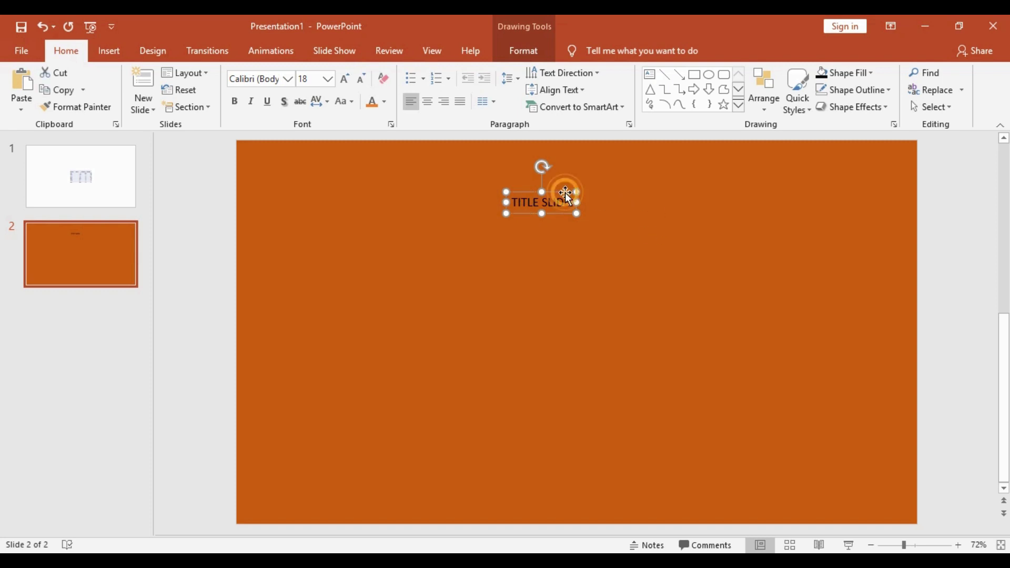
{"action": "left_click", "coordinate": [287, 80]}
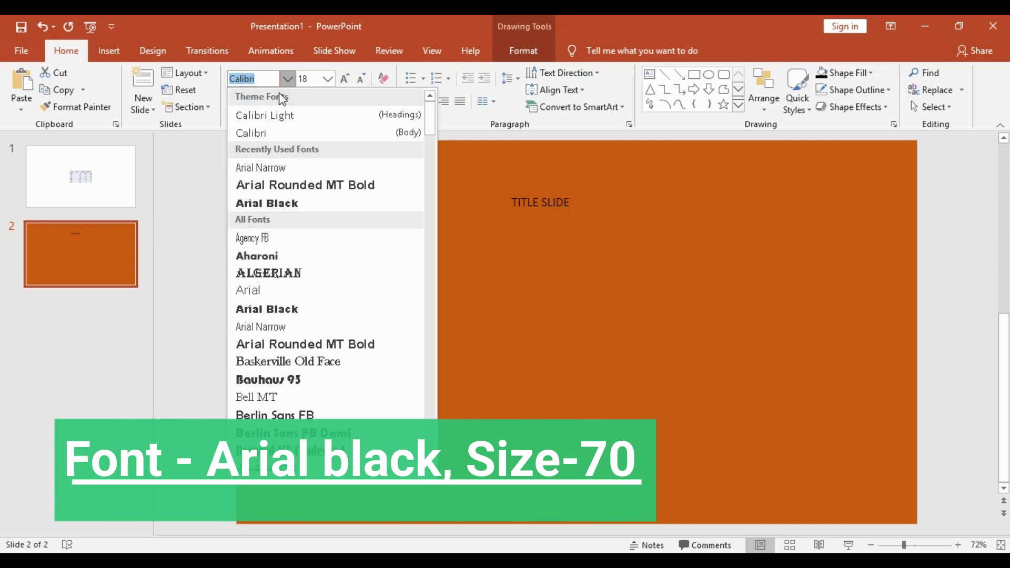
{"action": "left_click", "coordinate": [279, 203]}
{"action": "left_click", "coordinate": [309, 80]}
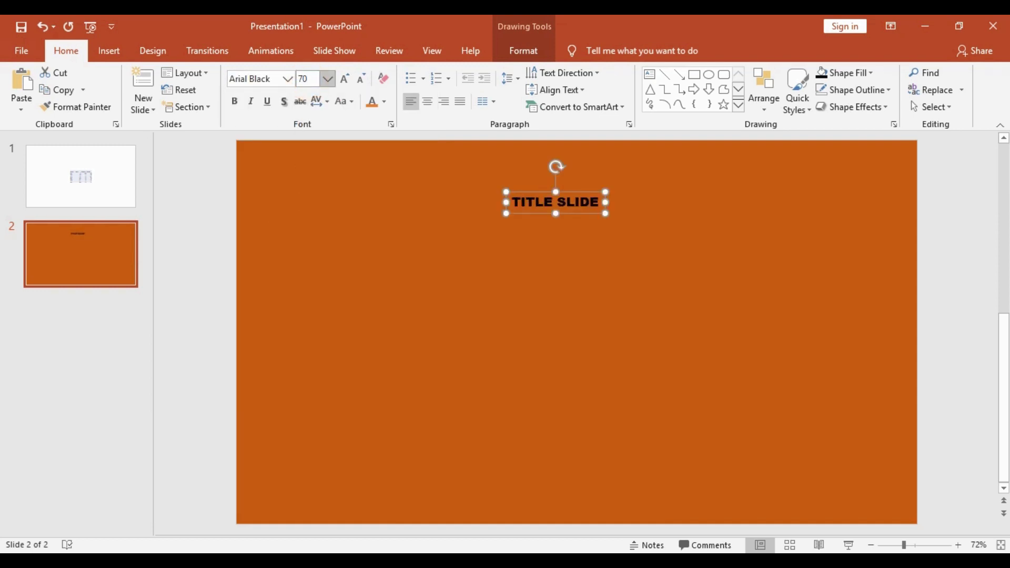
{"action": "key", "text": "Return"}
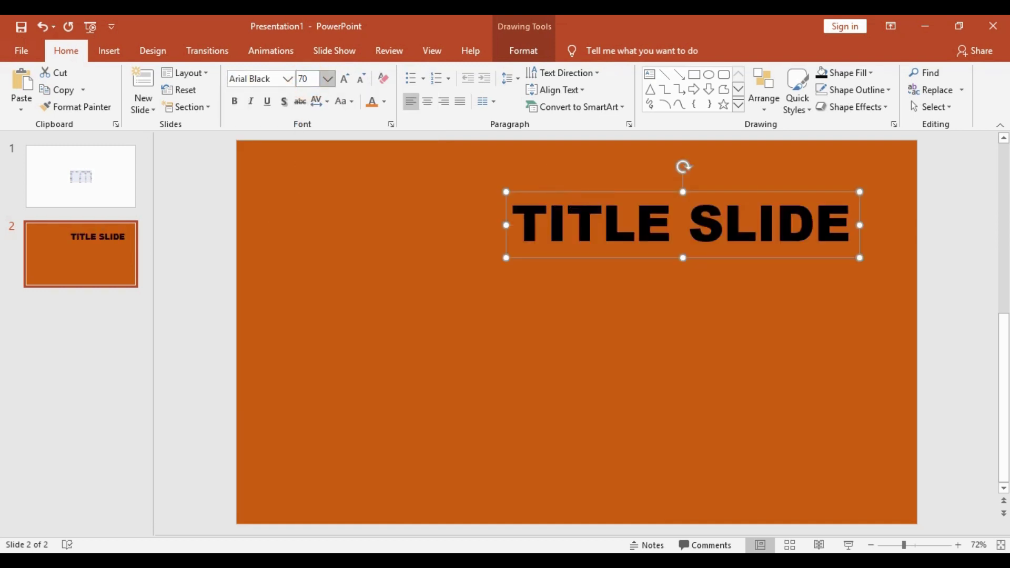
{"action": "left_click", "coordinate": [429, 106]}
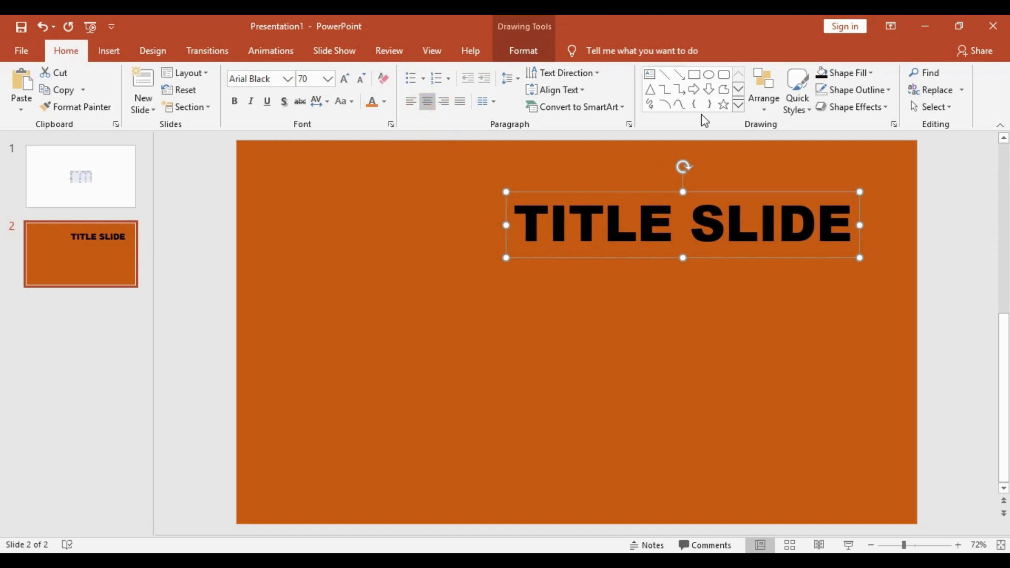
Step: Rotate the title box 90° left and stretch it full-height along the left edge
{"action": "left_click", "coordinate": [761, 99]}
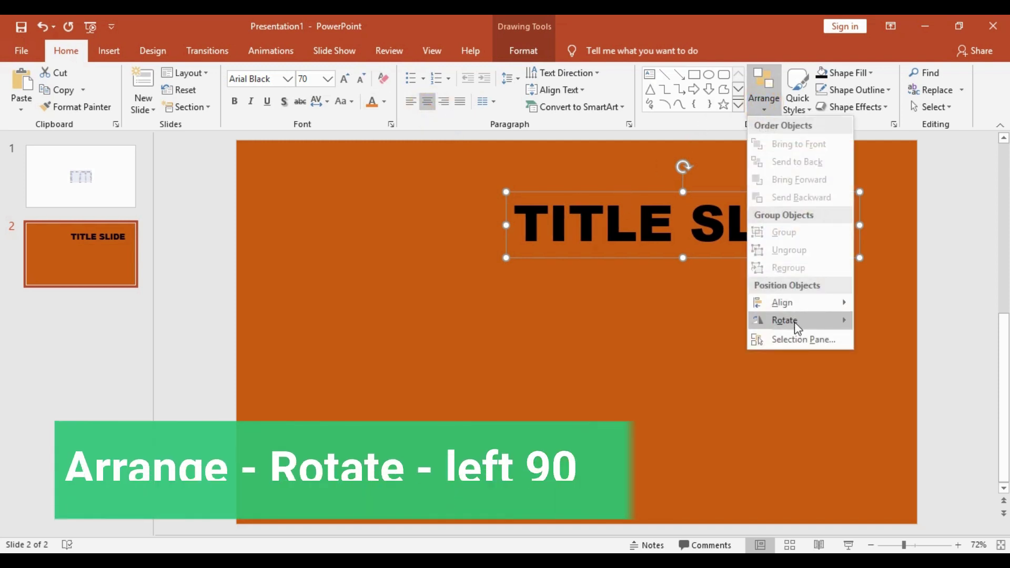
{"action": "mouse_move", "coordinate": [816, 318]}
{"action": "left_click", "coordinate": [902, 341]}
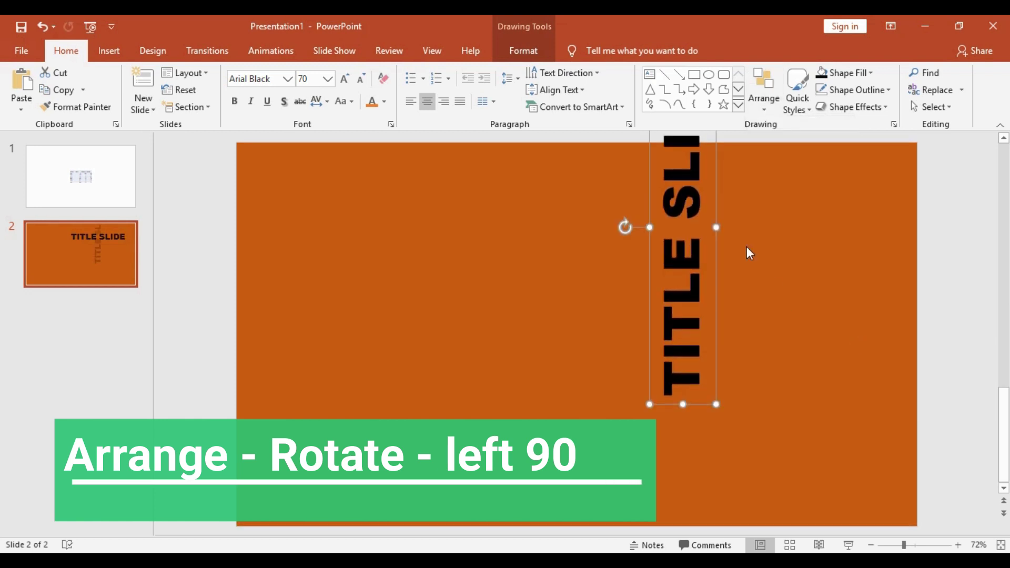
{"action": "left_click_drag", "start_coordinate": [715, 182], "coordinate": [307, 273]}
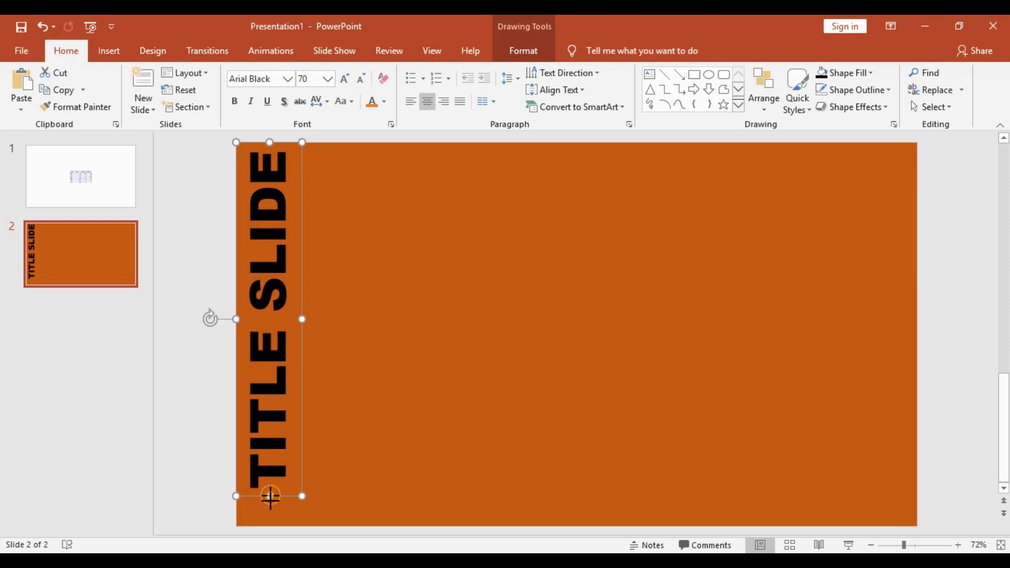
{"action": "left_click_drag", "start_coordinate": [269, 495], "coordinate": [270, 525]}
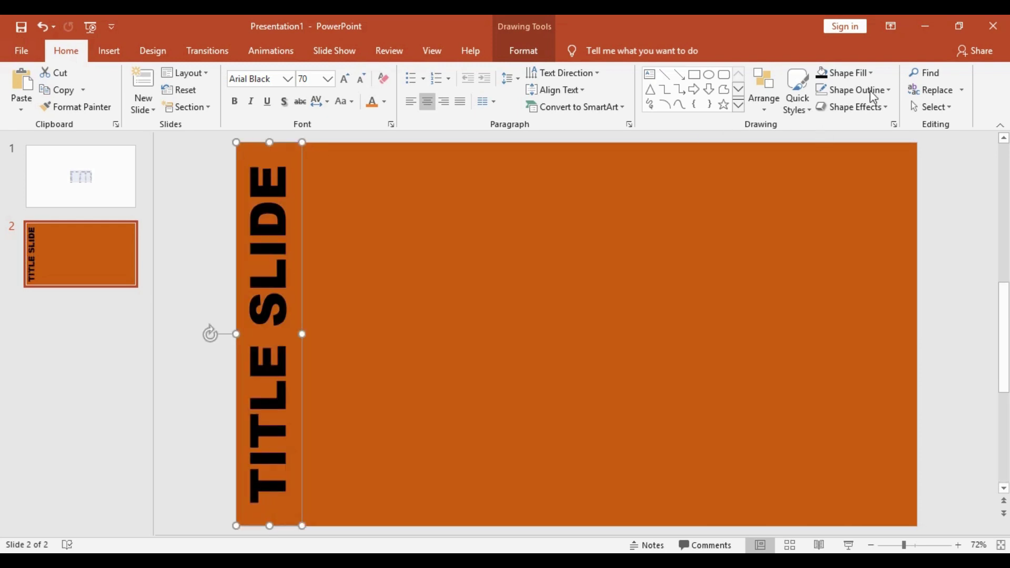
Step: Make the vertical title white text on a black-filled box
{"action": "left_click", "coordinate": [384, 101]}
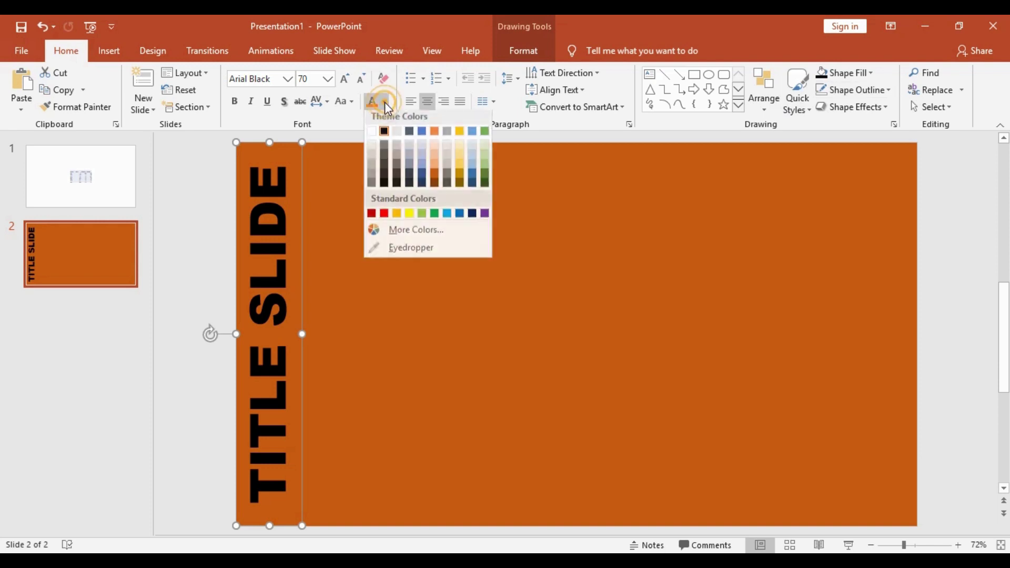
{"action": "left_click", "coordinate": [372, 136]}
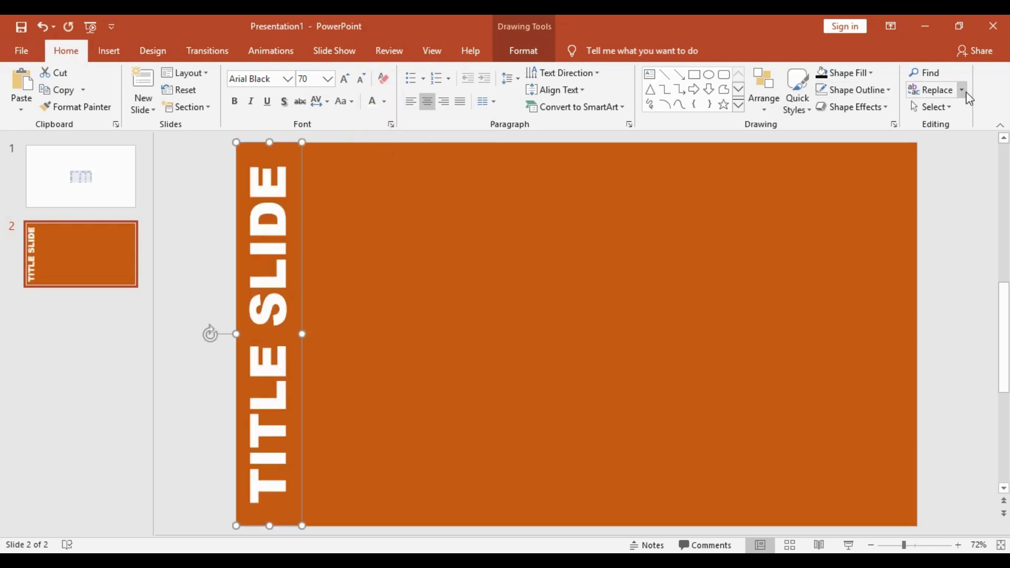
{"action": "left_click", "coordinate": [873, 74]}
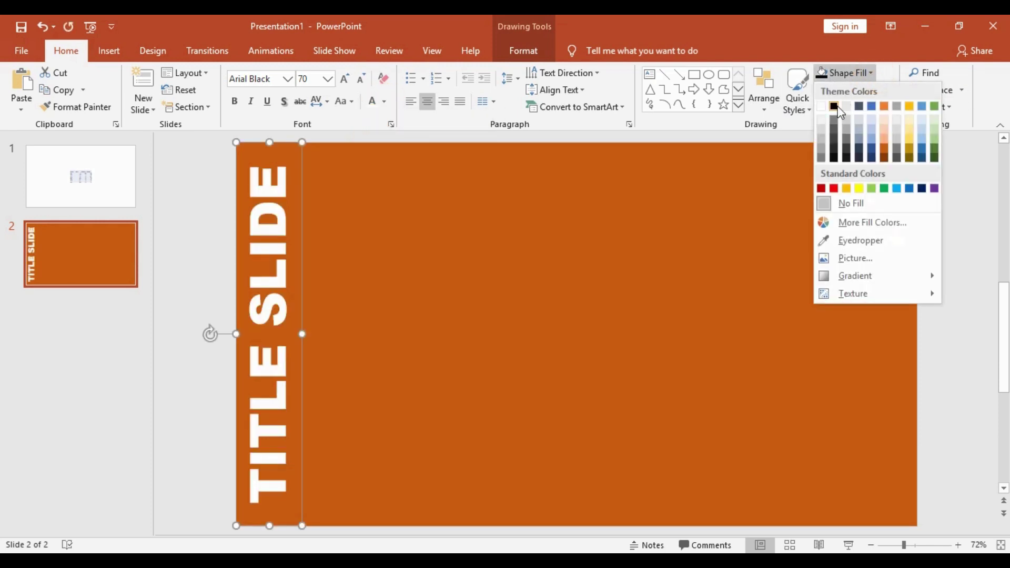
{"action": "left_click", "coordinate": [834, 157]}
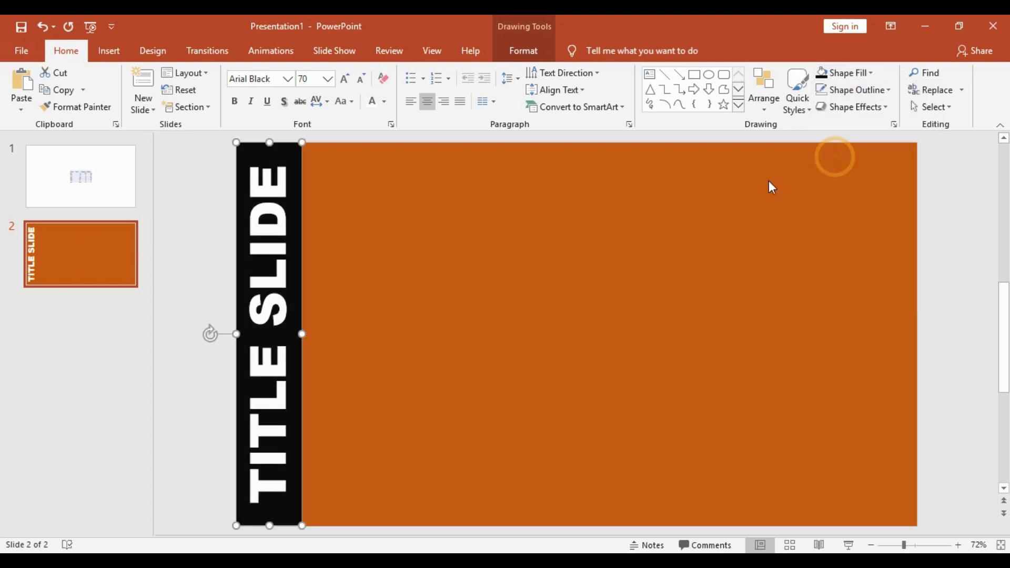
Step: Draw a large rounded rectangle across the orange area right of the title bar
{"action": "left_click", "coordinate": [376, 209]}
{"action": "left_click", "coordinate": [109, 50]}
{"action": "left_click", "coordinate": [230, 106]}
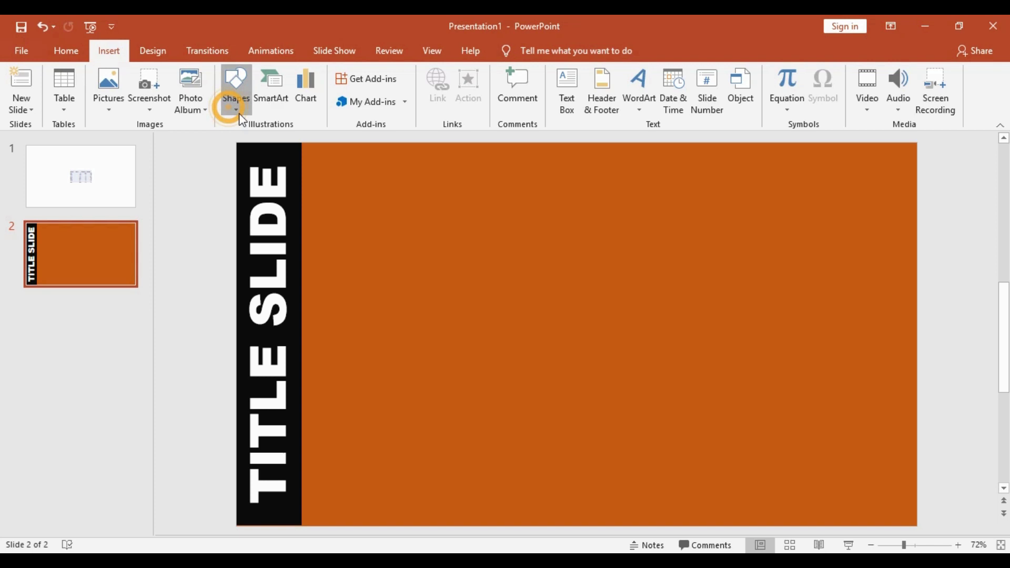
{"action": "left_click", "coordinate": [303, 141]}
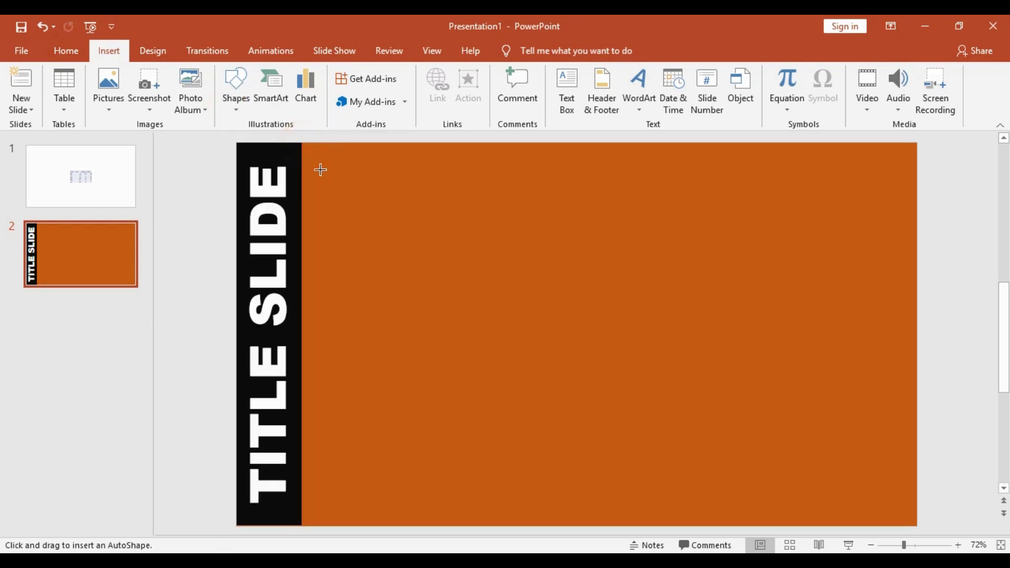
{"action": "left_click_drag", "start_coordinate": [319, 168], "coordinate": [902, 504]}
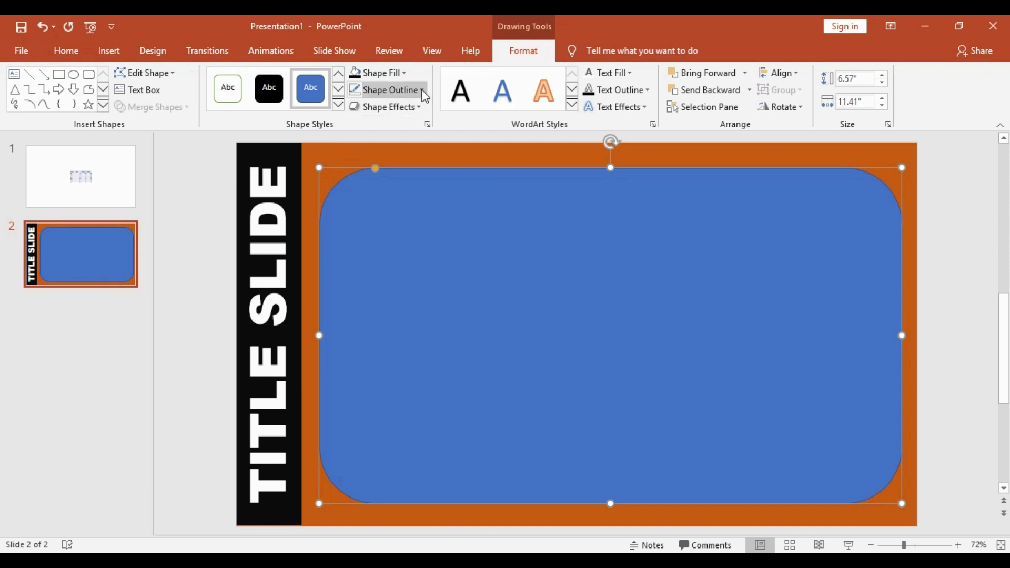
Step: Fill the rounded rectangle black and remove its outline
{"action": "left_click", "coordinate": [404, 72]}
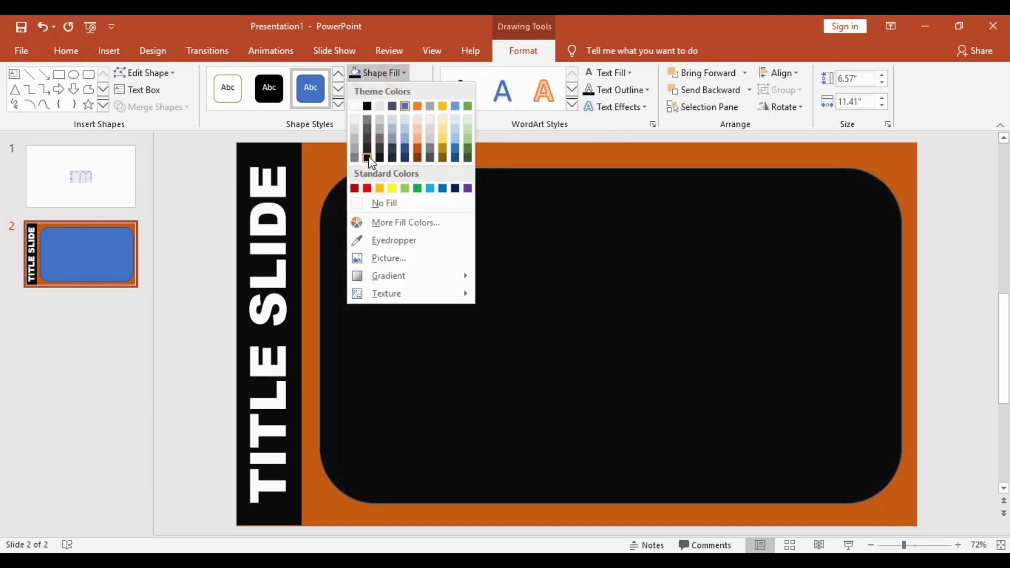
{"action": "left_click", "coordinate": [369, 158]}
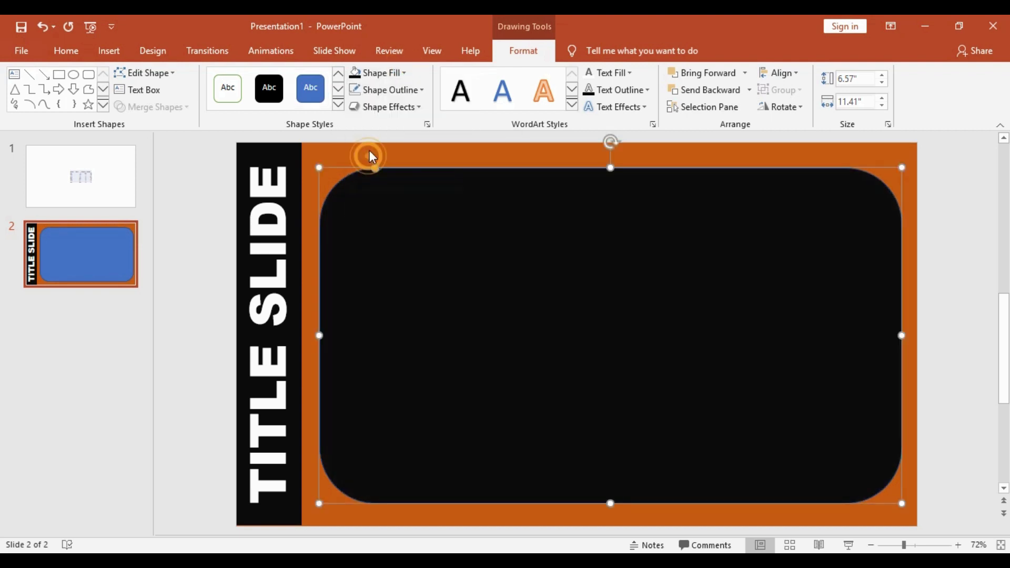
{"action": "left_click", "coordinate": [417, 95]}
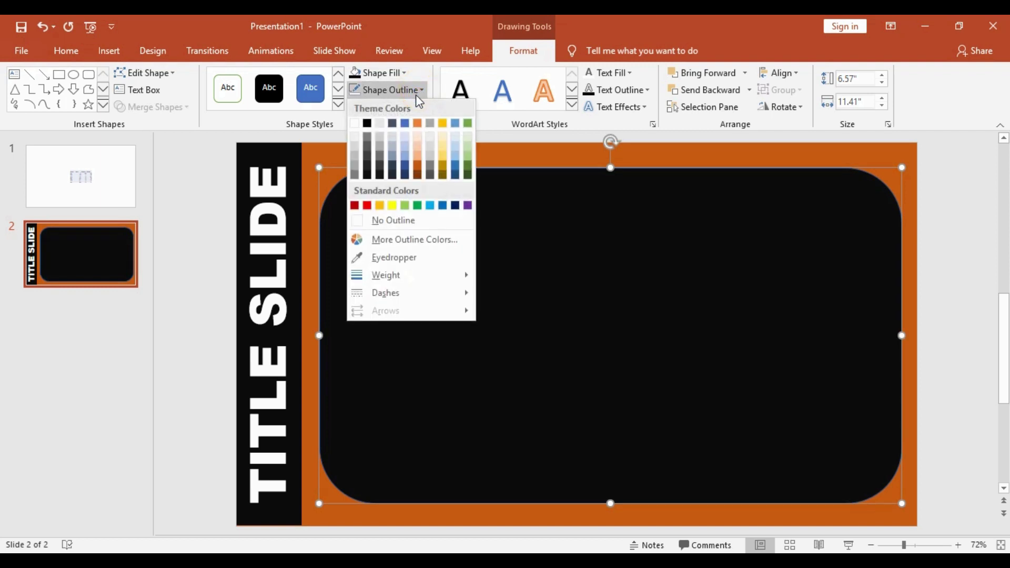
{"action": "left_click", "coordinate": [372, 220]}
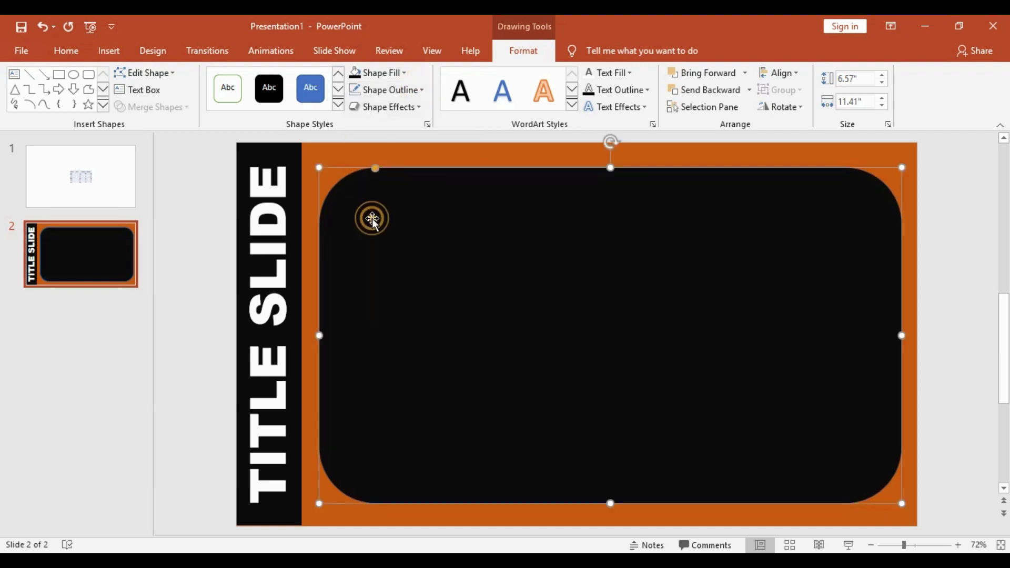
Step: Give the black panel a white Outer Offset Bottom Right shadow
{"action": "right_click", "coordinate": [470, 266]}
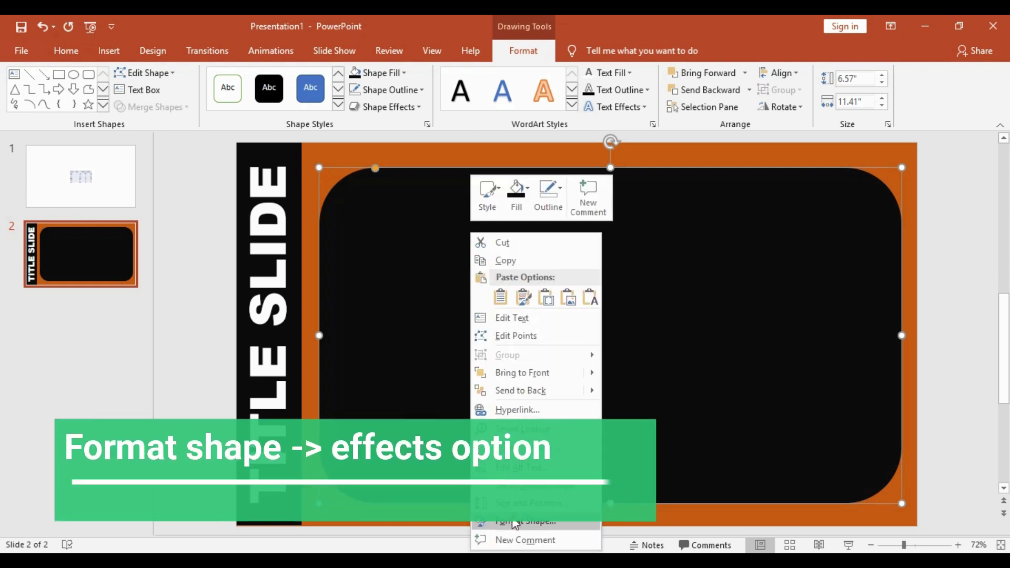
{"action": "left_click", "coordinate": [513, 520]}
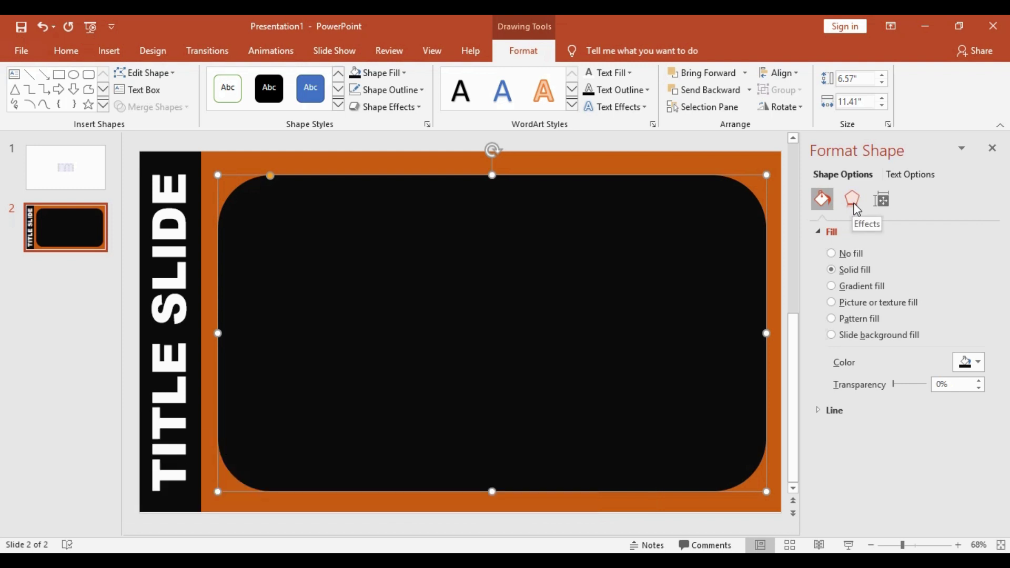
{"action": "left_click", "coordinate": [853, 203]}
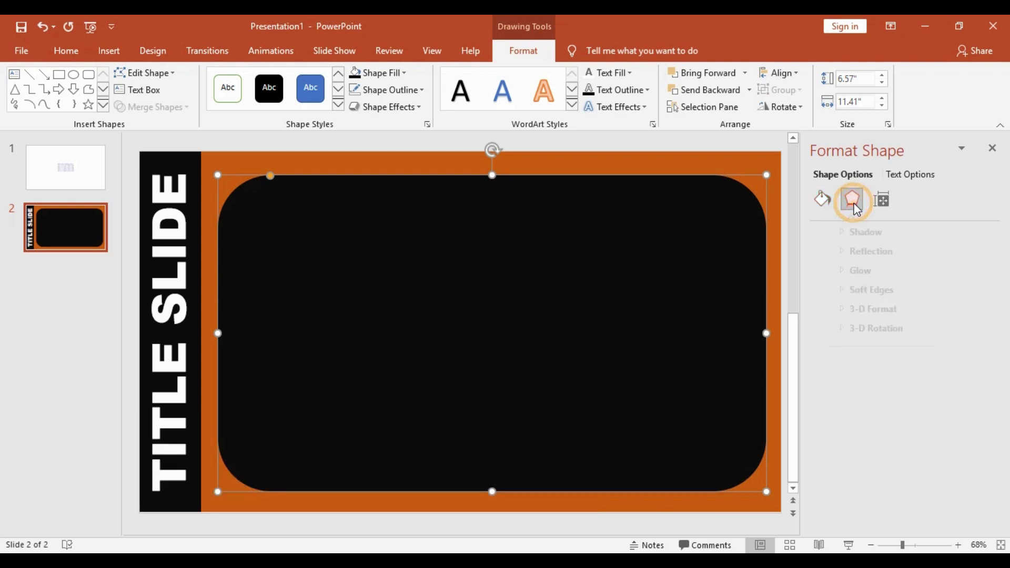
{"action": "left_click", "coordinate": [821, 233]}
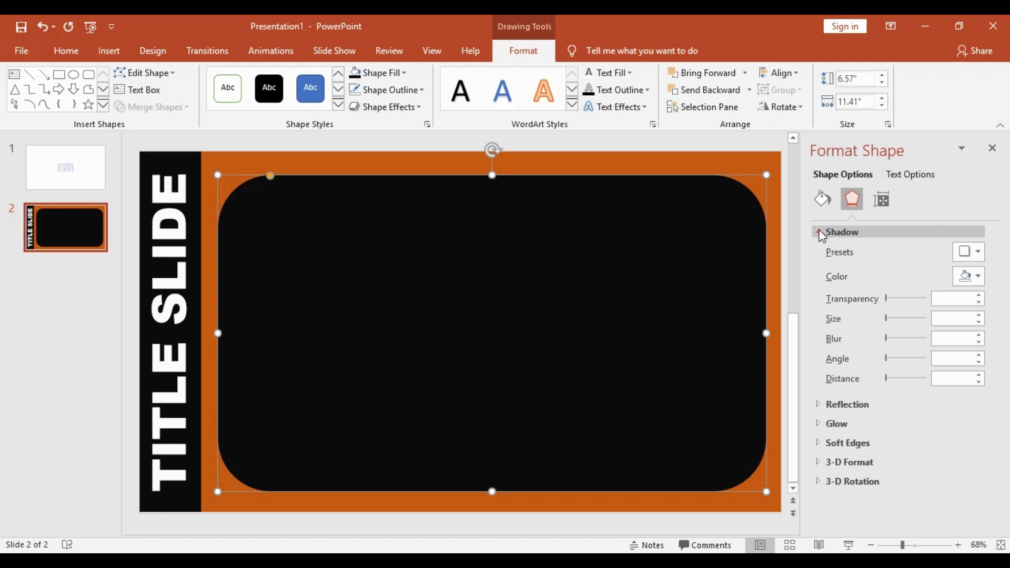
{"action": "left_click", "coordinate": [977, 252]}
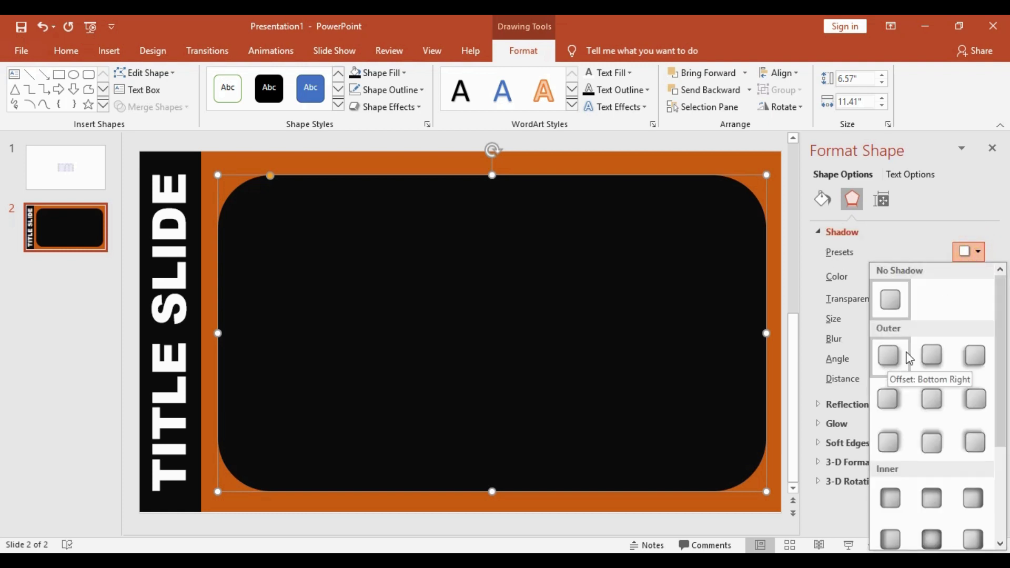
{"action": "left_click", "coordinate": [888, 357]}
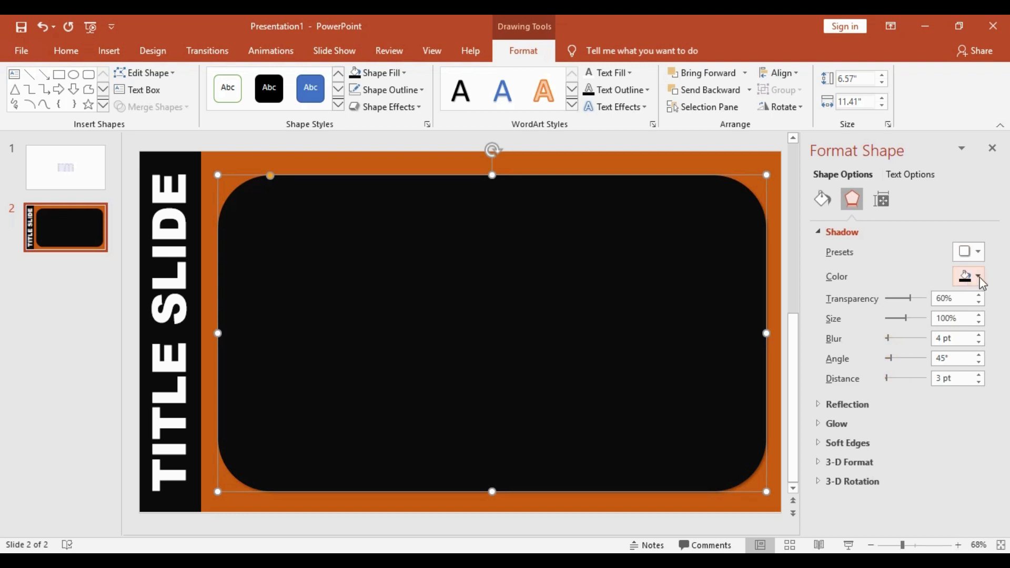
{"action": "left_click", "coordinate": [978, 277]}
{"action": "left_click", "coordinate": [888, 312]}
Step: Set the shadow's transparency to 40% and blur to 60 pt
{"action": "double_click", "coordinate": [950, 303]}
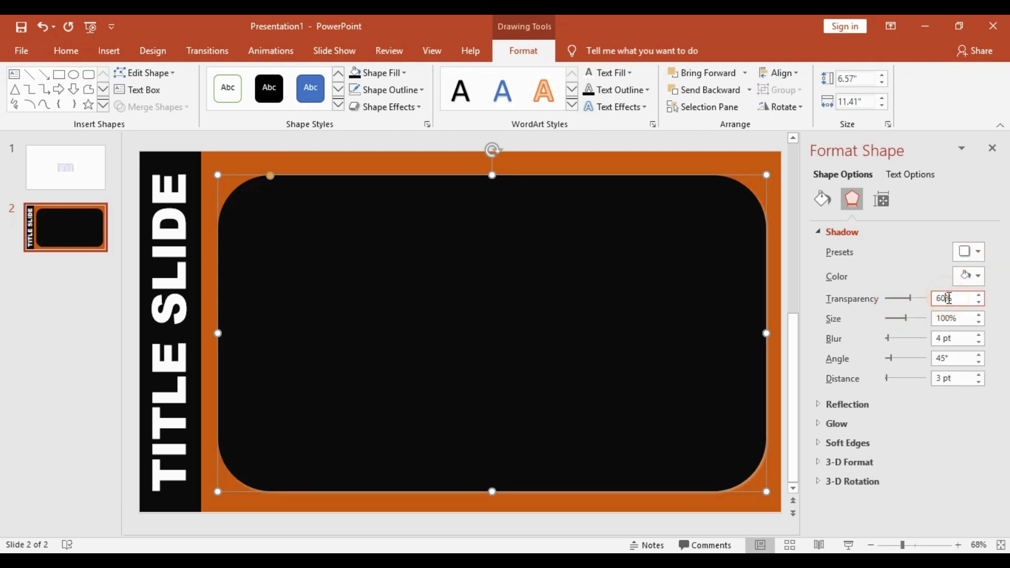
{"action": "key", "text": "BackSpace"}
{"action": "type", "text": "60"}
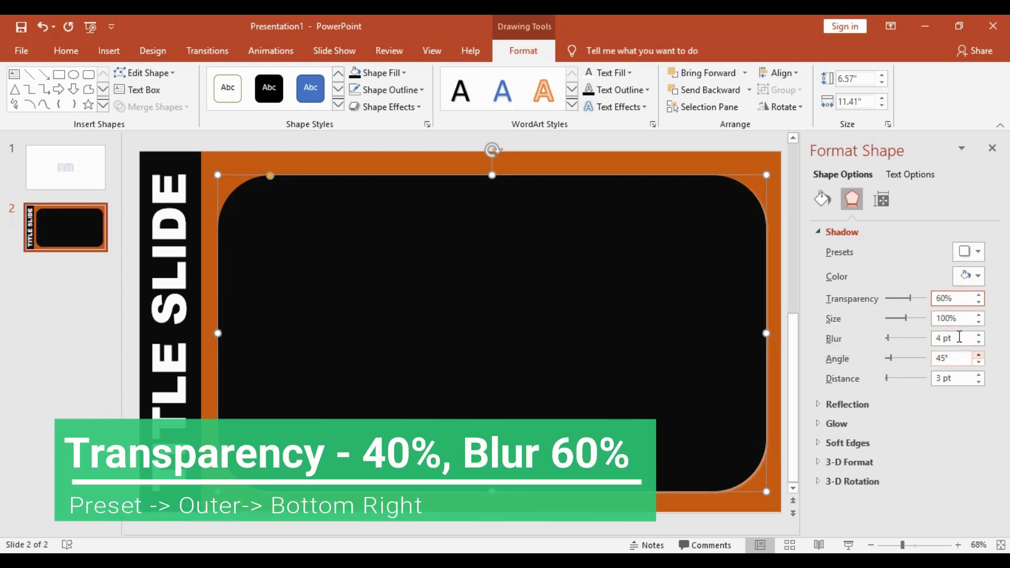
{"action": "key", "text": "BackSpace"}
{"action": "key", "text": "BackSpace"}
{"action": "type", "text": "40"}
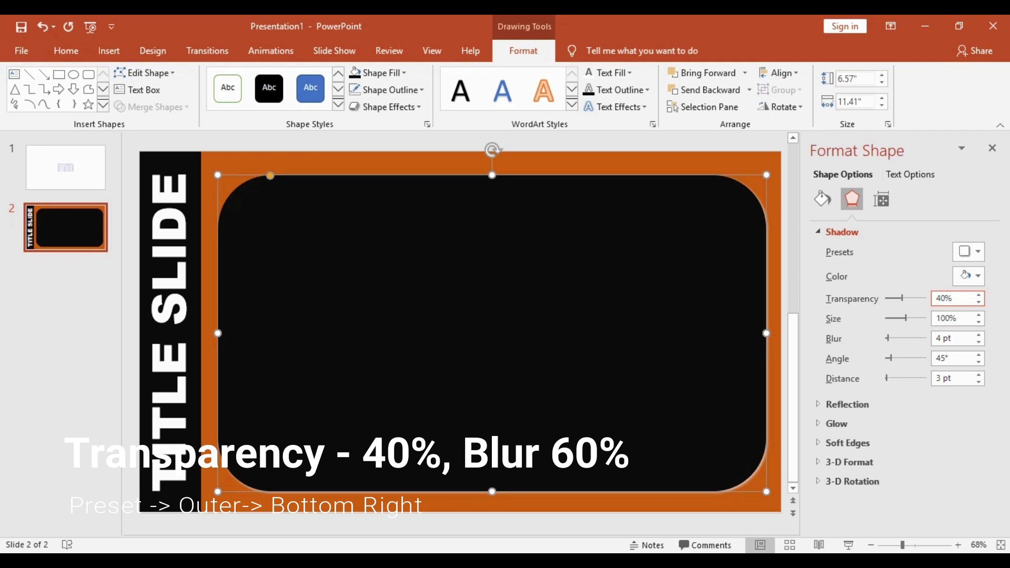
{"action": "left_click", "coordinate": [942, 337]}
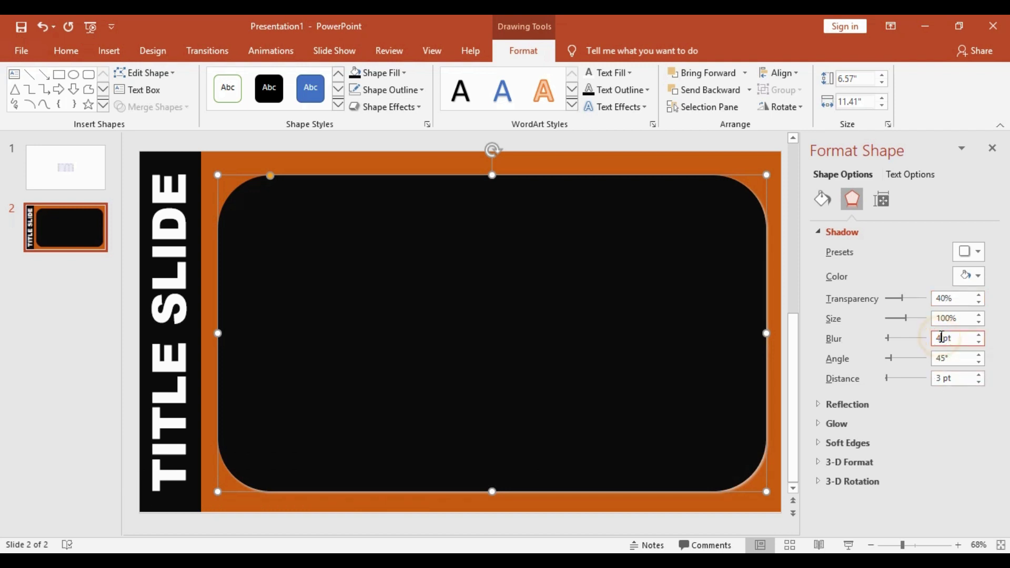
{"action": "key", "text": "BackSpace"}
{"action": "type", "text": "60"}
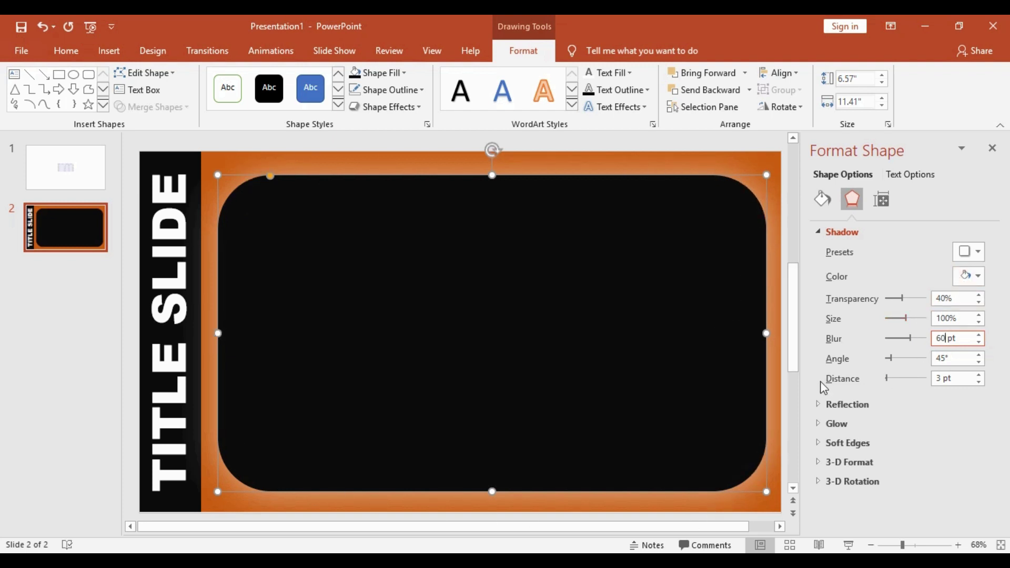
{"action": "left_click", "coordinate": [993, 148]}
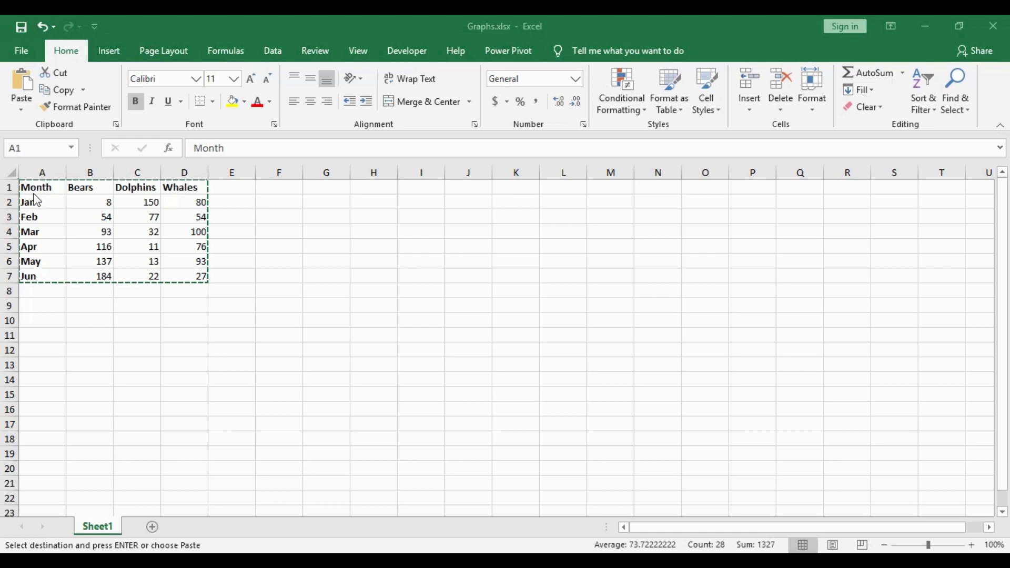
Step: Copy A1:D7 of Graphs.xlsx in Excel and switch back to PowerPoint
{"action": "left_click_drag", "start_coordinate": [29, 187], "coordinate": [181, 279]}
{"action": "key", "text": "ctrl+c"}
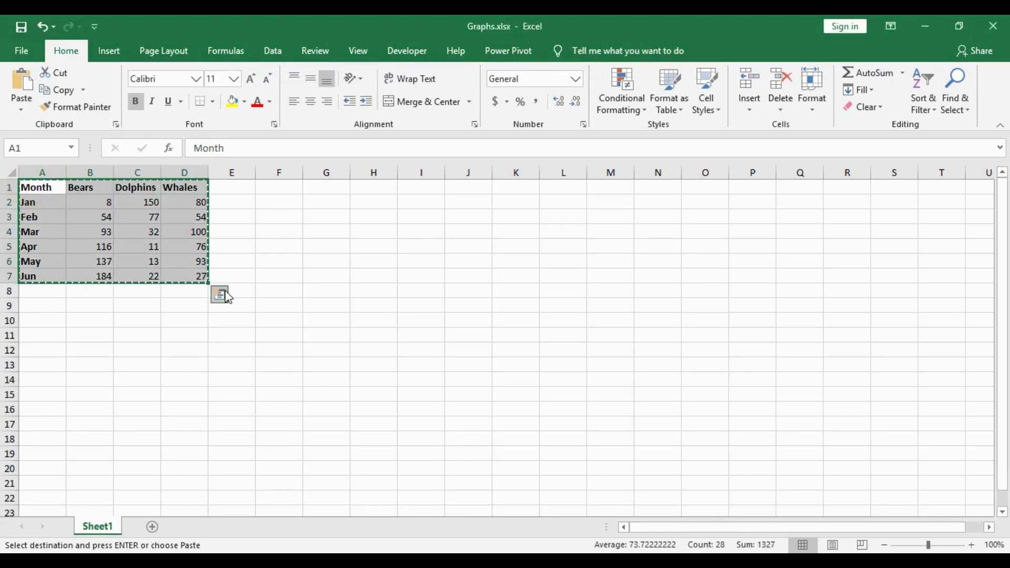
{"action": "key", "text": "alt+Tab"}
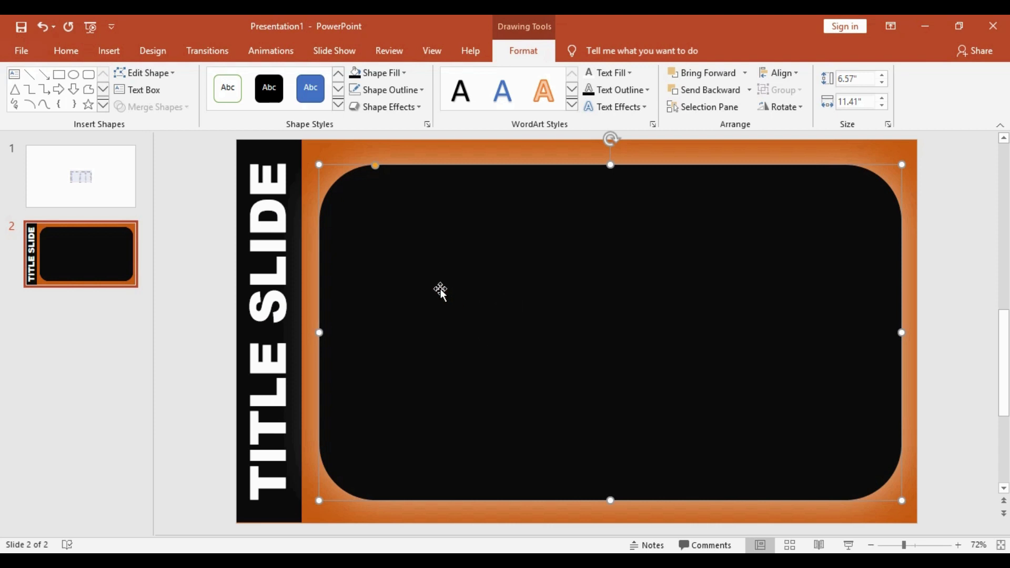
Step: Paste the animal data table onto slide 2 and resize it to fill the black panel
{"action": "key", "text": "ctrl+v"}
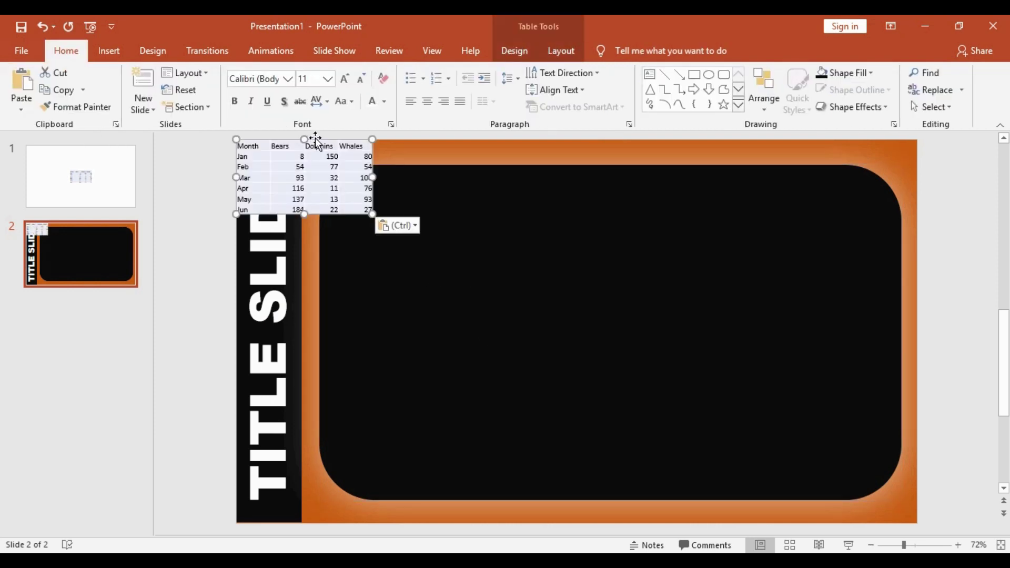
{"action": "left_click_drag", "start_coordinate": [315, 141], "coordinate": [821, 233]}
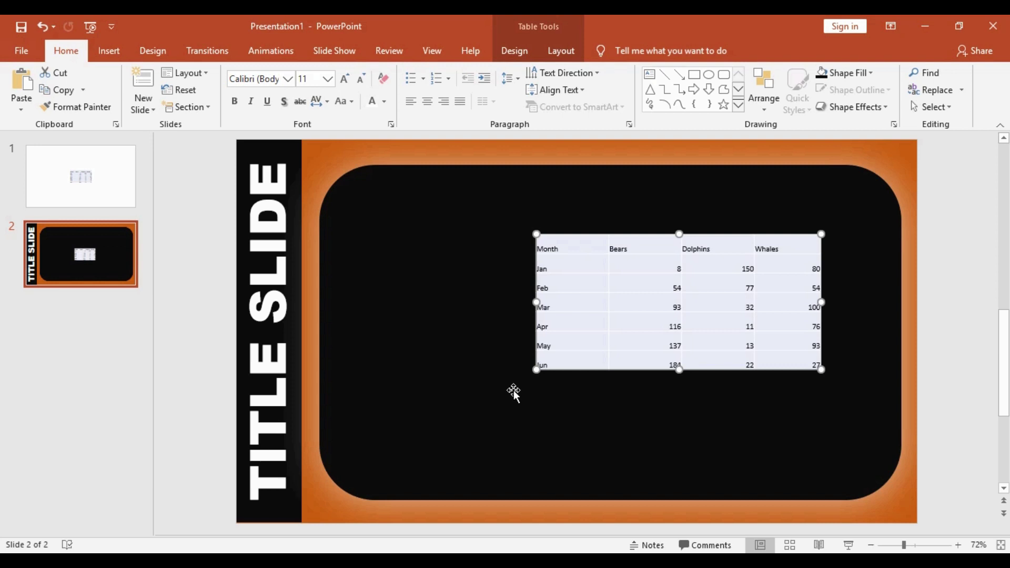
{"action": "left_click_drag", "start_coordinate": [537, 370], "coordinate": [415, 447]}
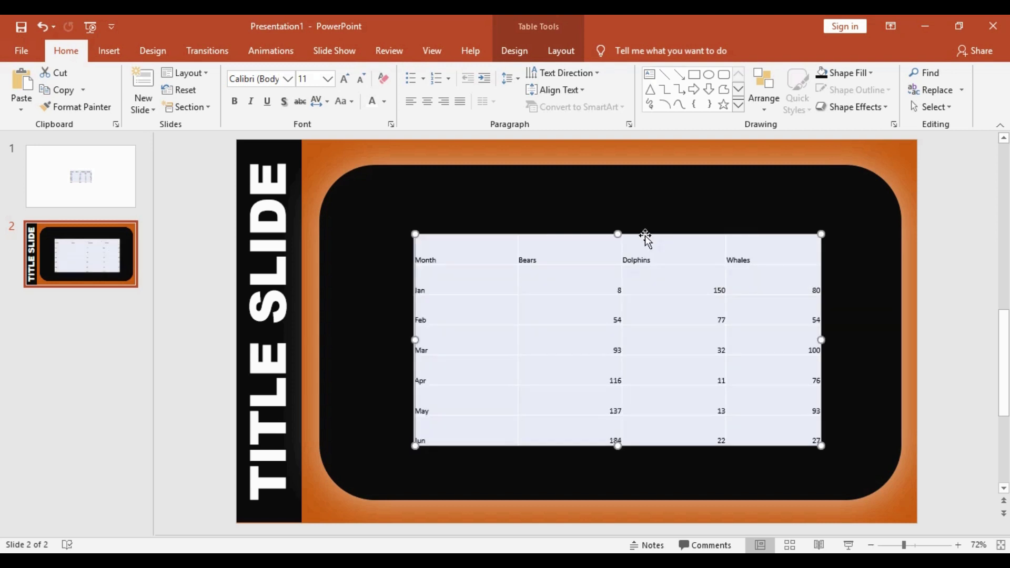
{"action": "left_click_drag", "start_coordinate": [645, 235], "coordinate": [637, 225]}
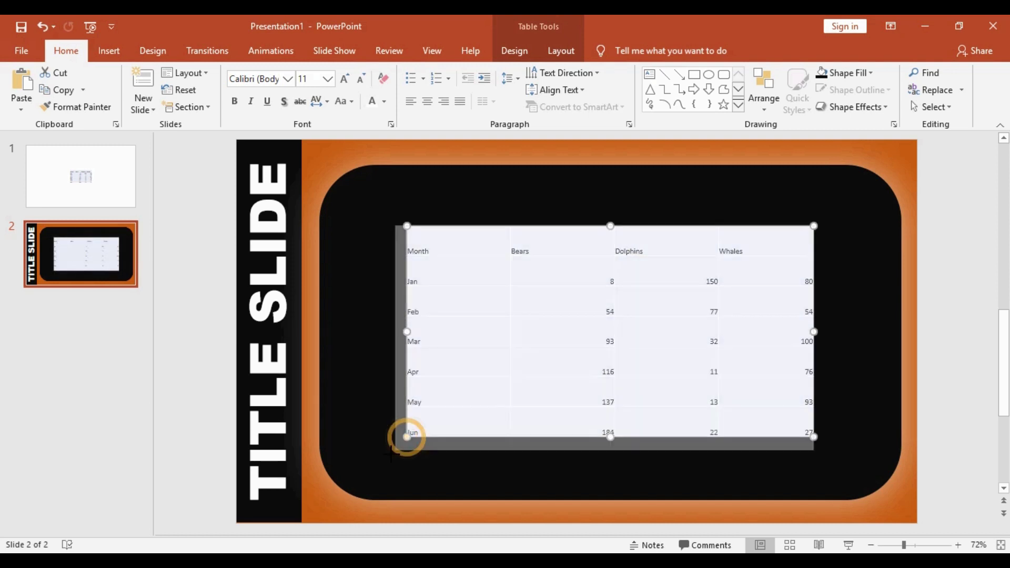
{"action": "left_click_drag", "start_coordinate": [396, 449], "coordinate": [383, 461]}
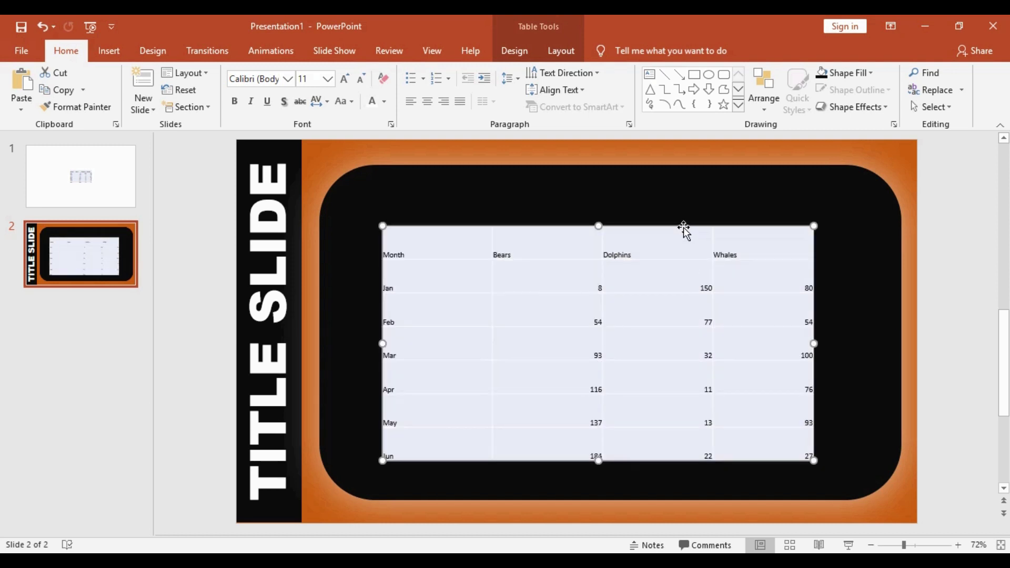
{"action": "left_click_drag", "start_coordinate": [683, 227], "coordinate": [697, 214]}
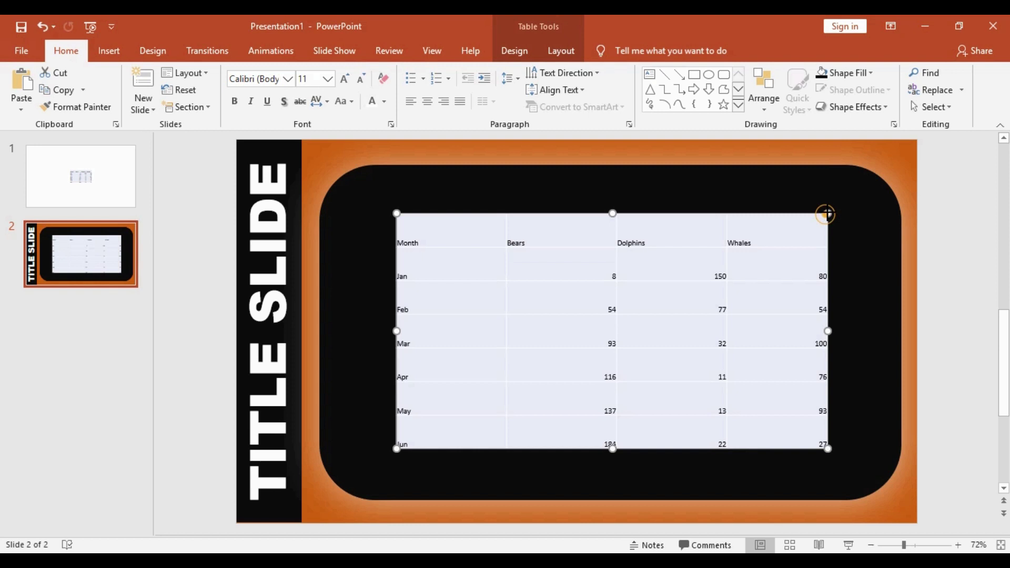
{"action": "left_click_drag", "start_coordinate": [829, 213], "coordinate": [835, 204]}
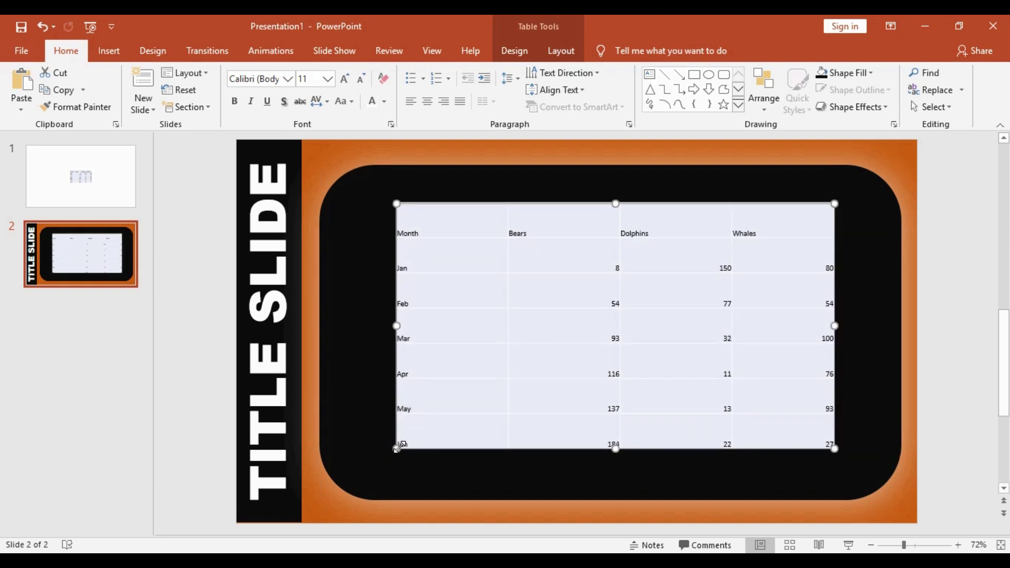
{"action": "left_click_drag", "start_coordinate": [397, 449], "coordinate": [388, 454]}
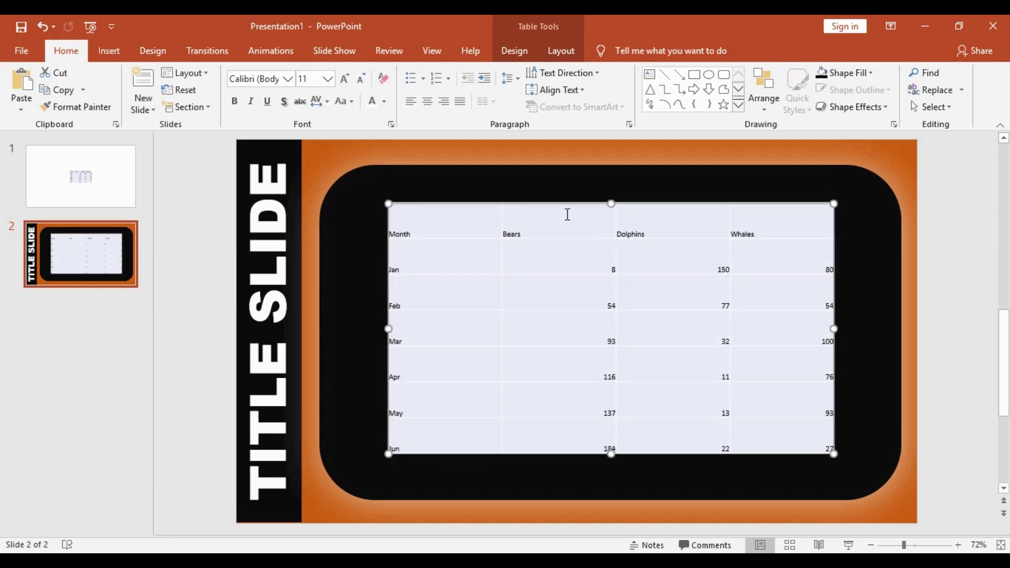
Step: Shade the table cells black and remove all table borders
{"action": "left_click", "coordinate": [517, 53]}
{"action": "left_click", "coordinate": [622, 73]}
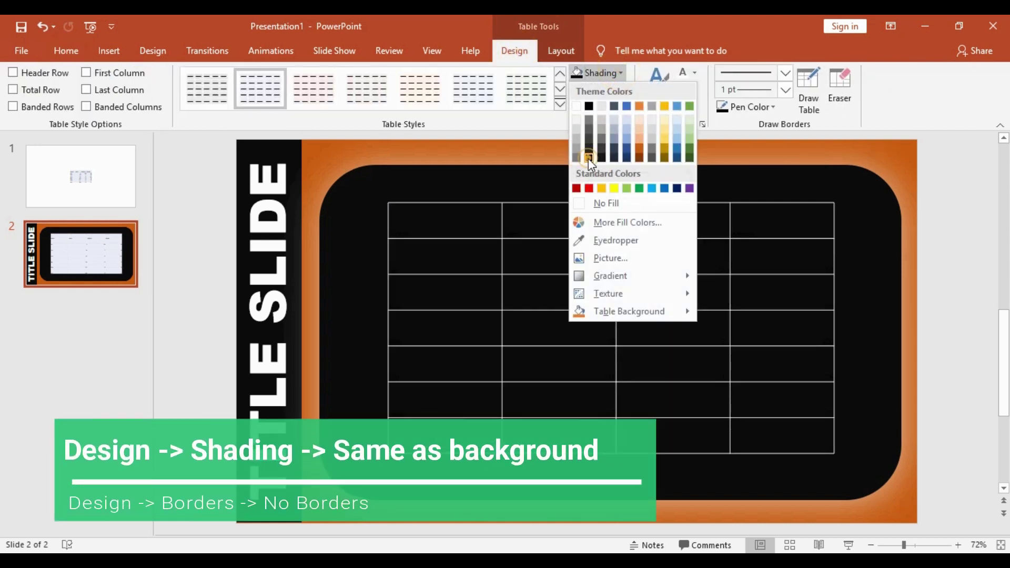
{"action": "left_click", "coordinate": [589, 159]}
{"action": "left_click", "coordinate": [626, 90]}
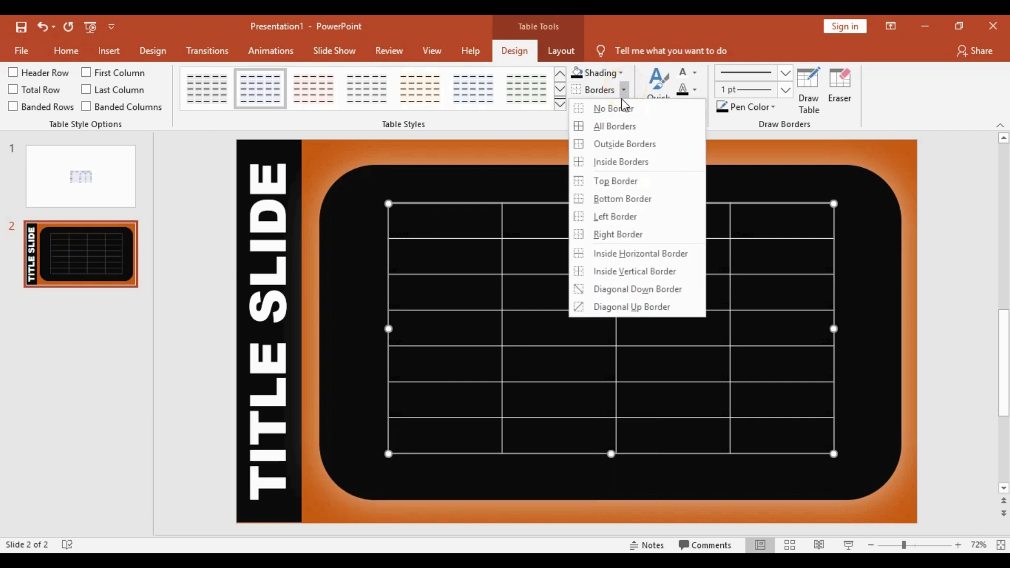
{"action": "left_click", "coordinate": [600, 106]}
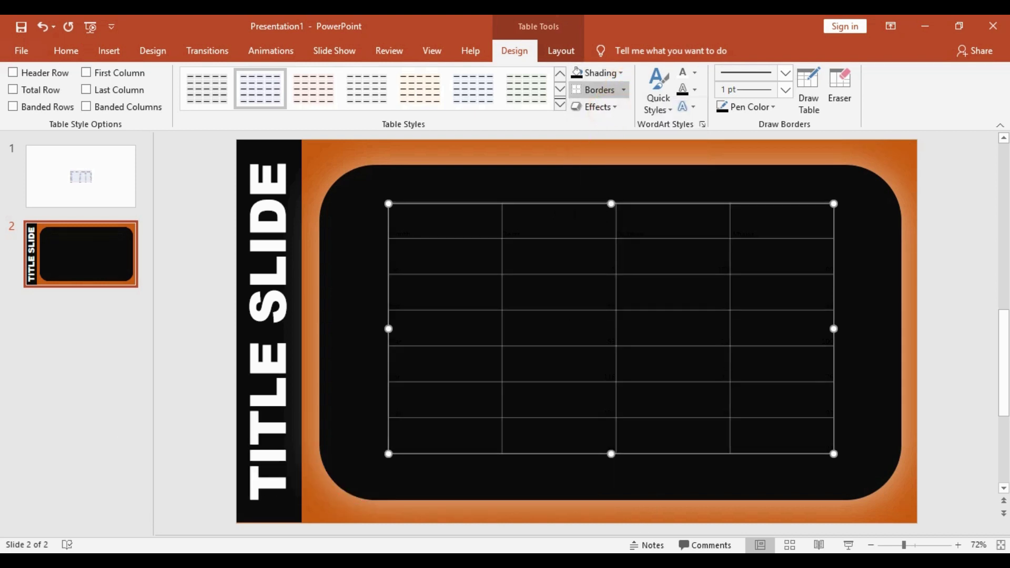
Step: Make the table text white and centre it vertically and horizontally in every cell
{"action": "left_click", "coordinate": [696, 74]}
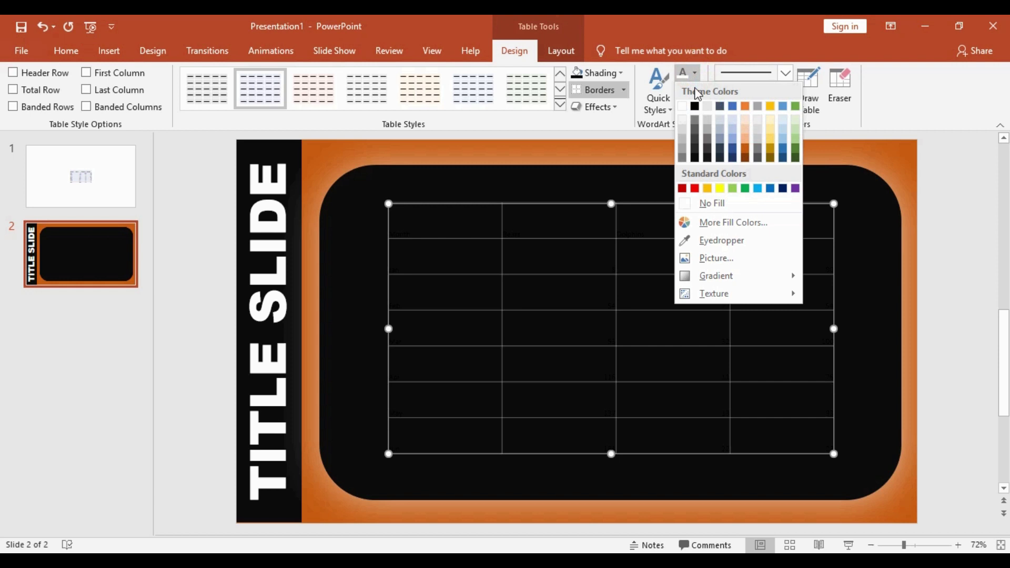
{"action": "left_click", "coordinate": [683, 111]}
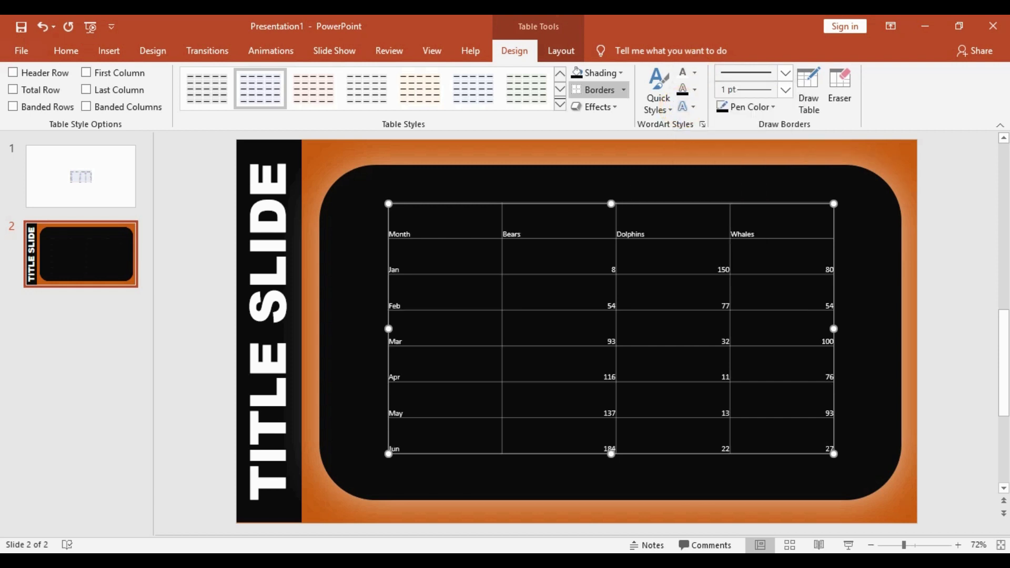
{"action": "left_click", "coordinate": [560, 53]}
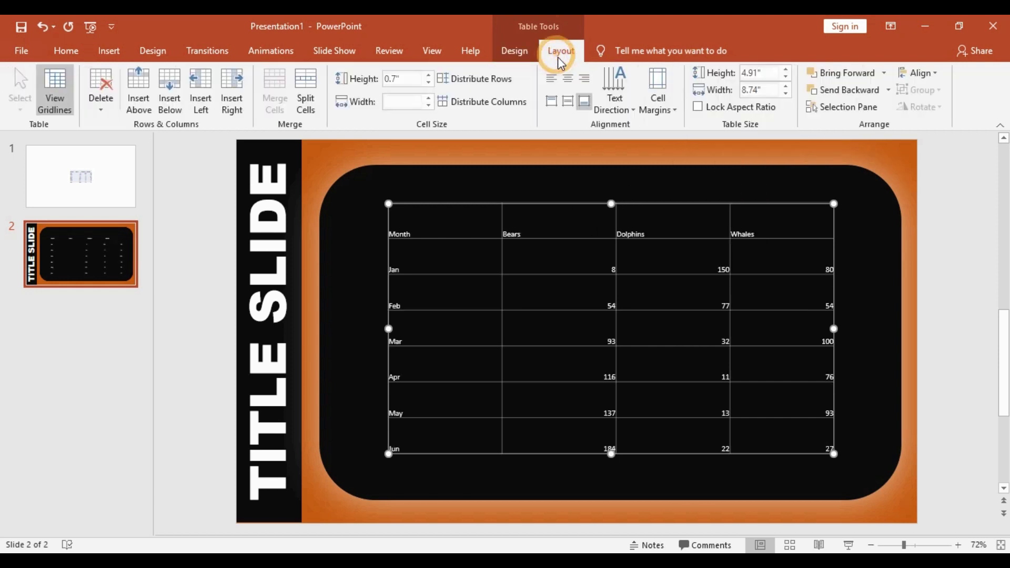
{"action": "left_click", "coordinate": [569, 103]}
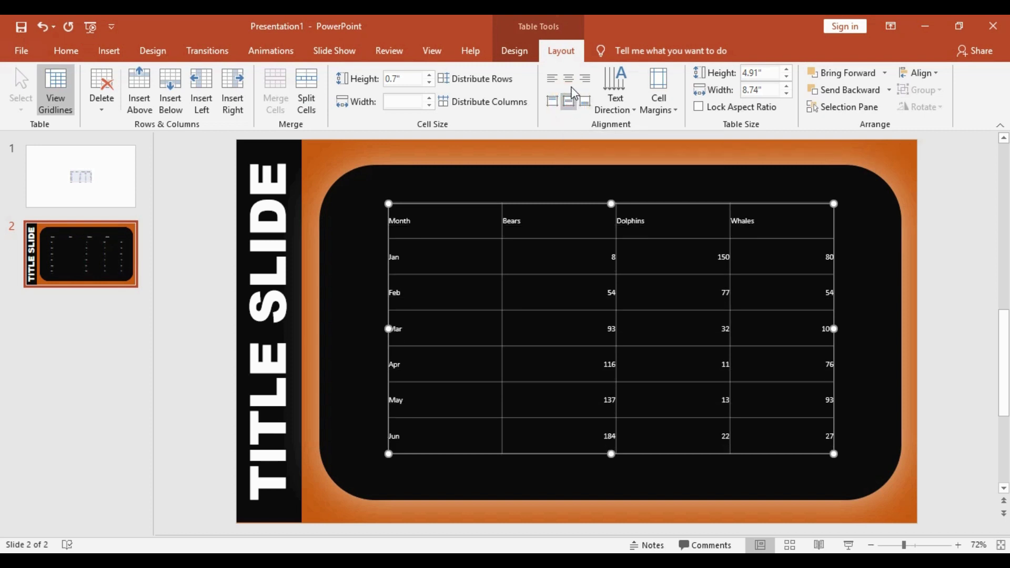
{"action": "left_click", "coordinate": [569, 79]}
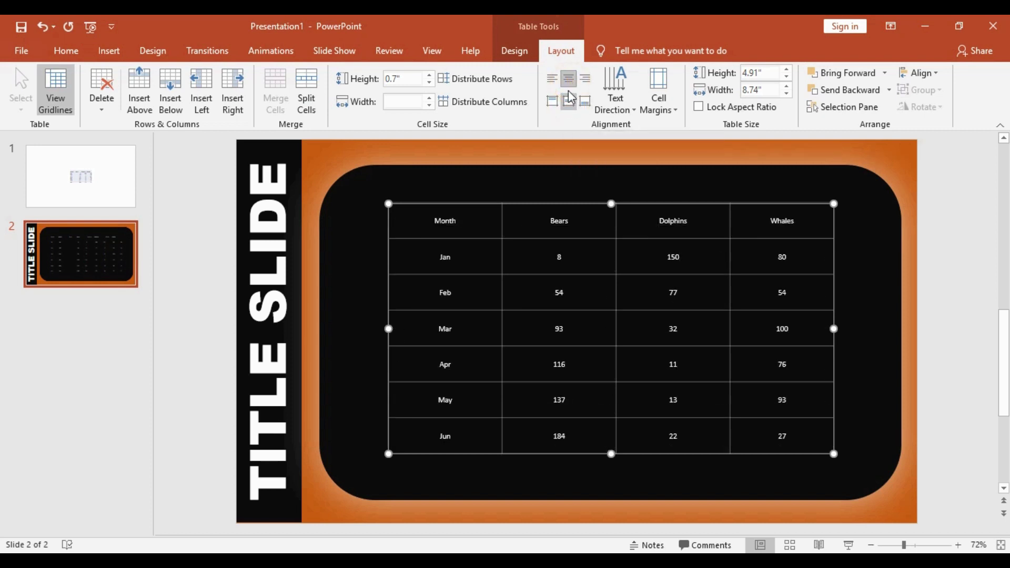
Step: Set the whole table's text to Arial Rounded MT Bold at size 20
{"action": "left_click", "coordinate": [67, 54]}
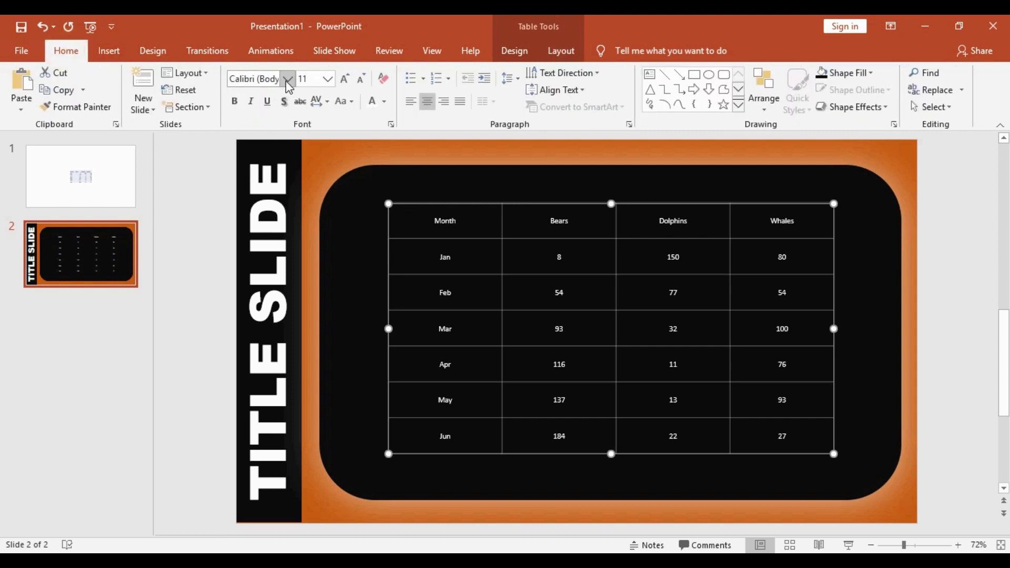
{"action": "left_click", "coordinate": [287, 80]}
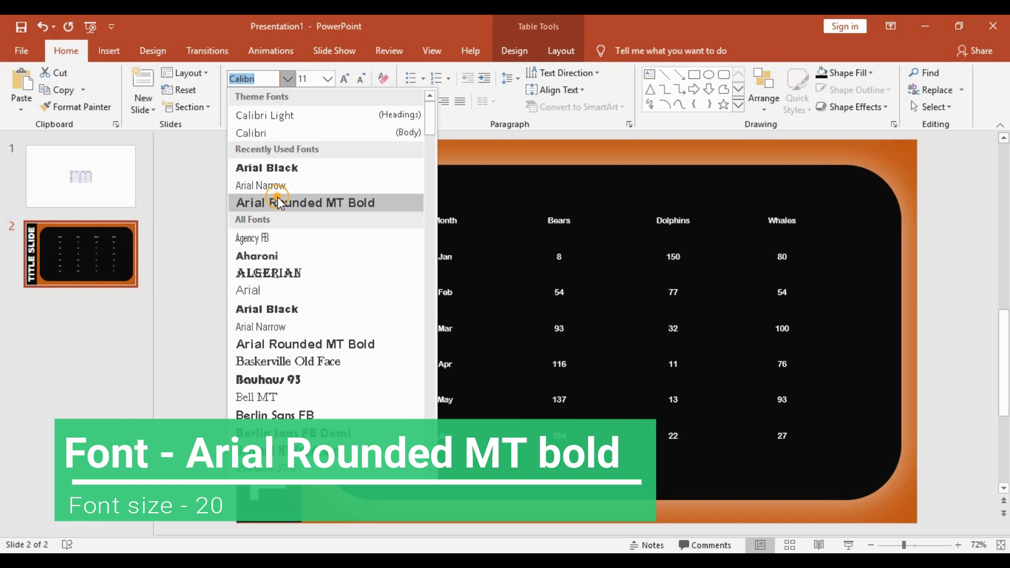
{"action": "left_click", "coordinate": [276, 200]}
{"action": "left_click", "coordinate": [327, 78]}
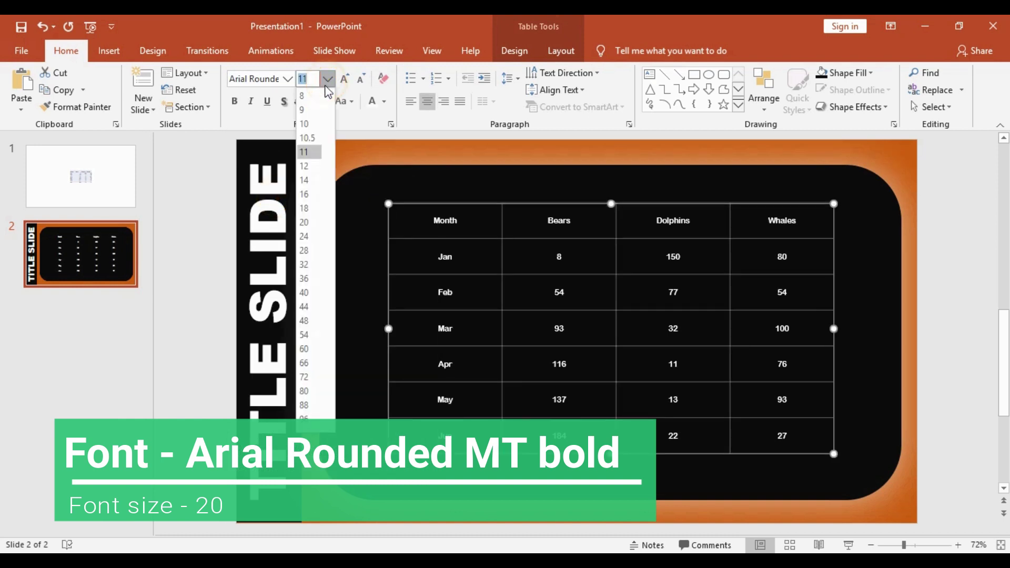
{"action": "left_click", "coordinate": [301, 222]}
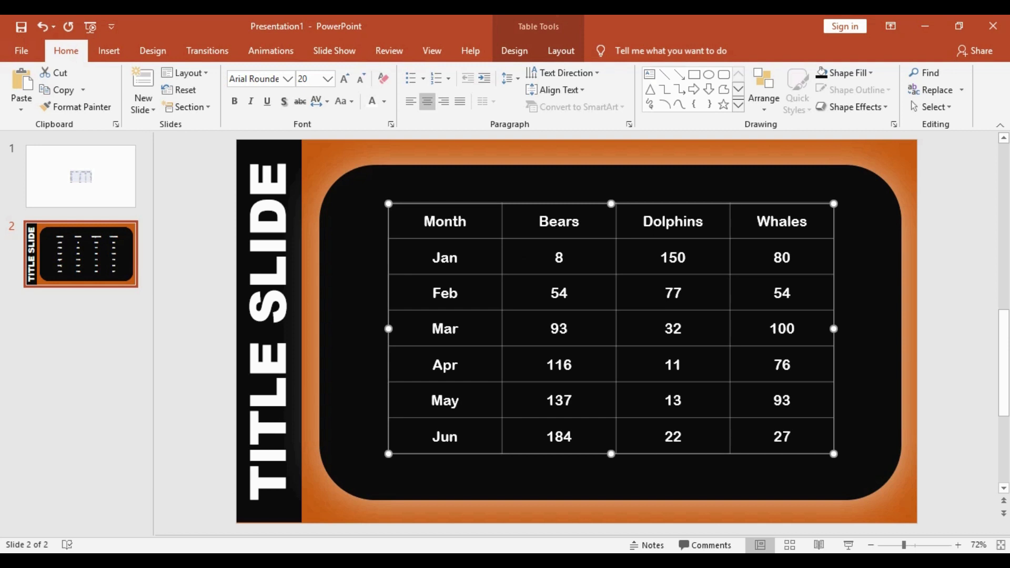
Step: Change the table's numeric value cells to Arial Narrow
{"action": "left_click", "coordinate": [885, 199]}
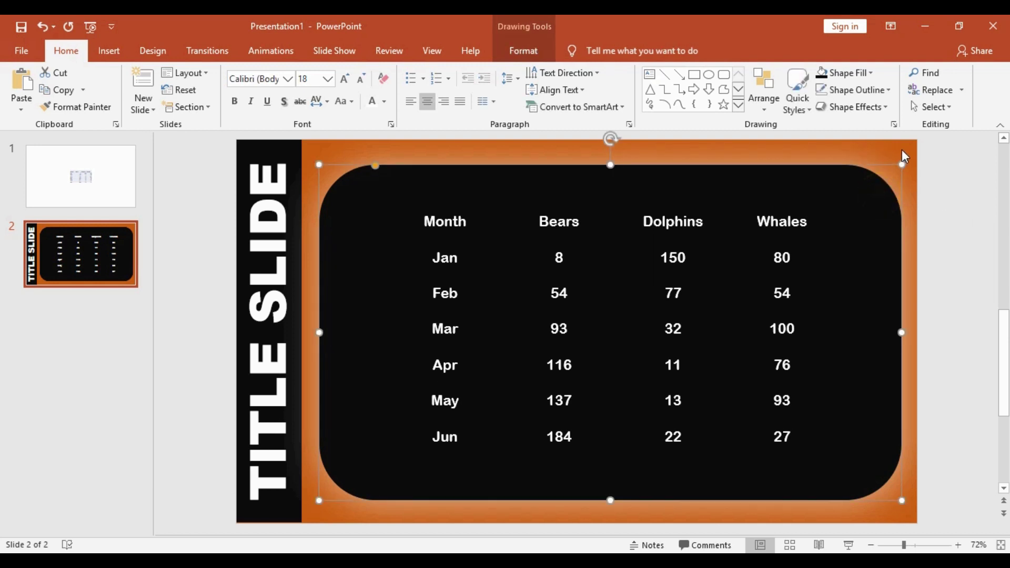
{"action": "left_click", "coordinate": [904, 156]}
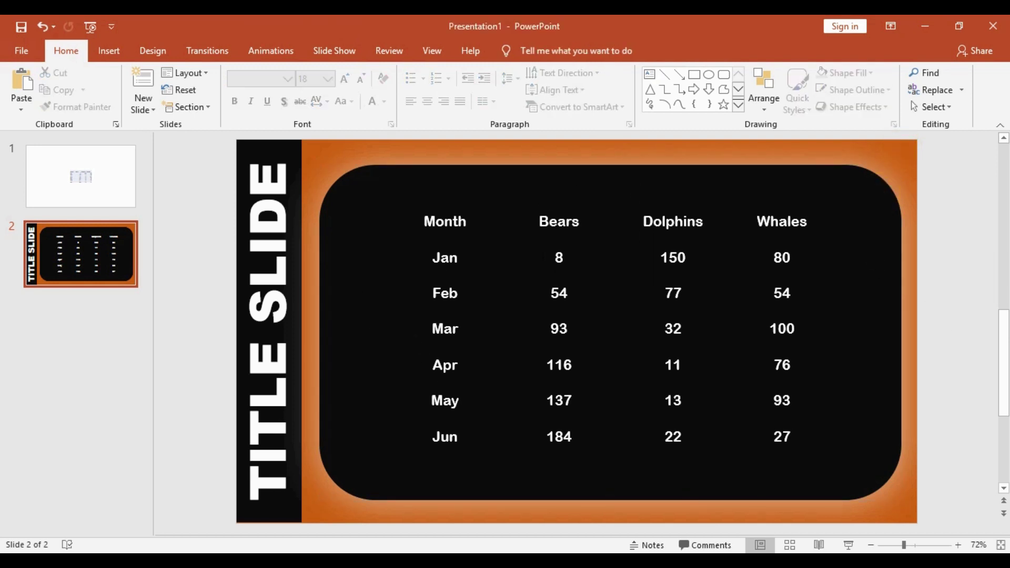
{"action": "left_click", "coordinate": [538, 250]}
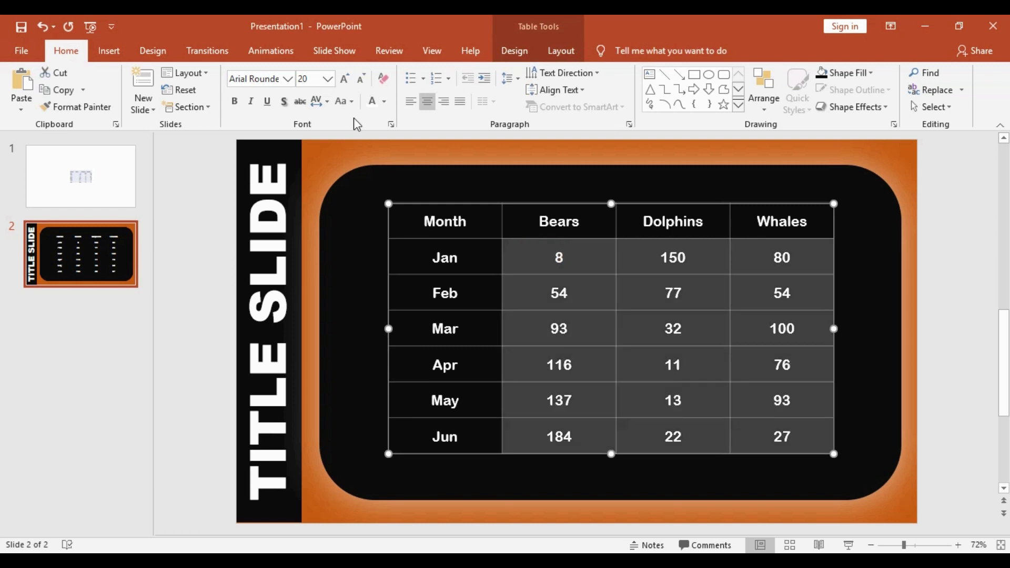
{"action": "left_click", "coordinate": [288, 79]}
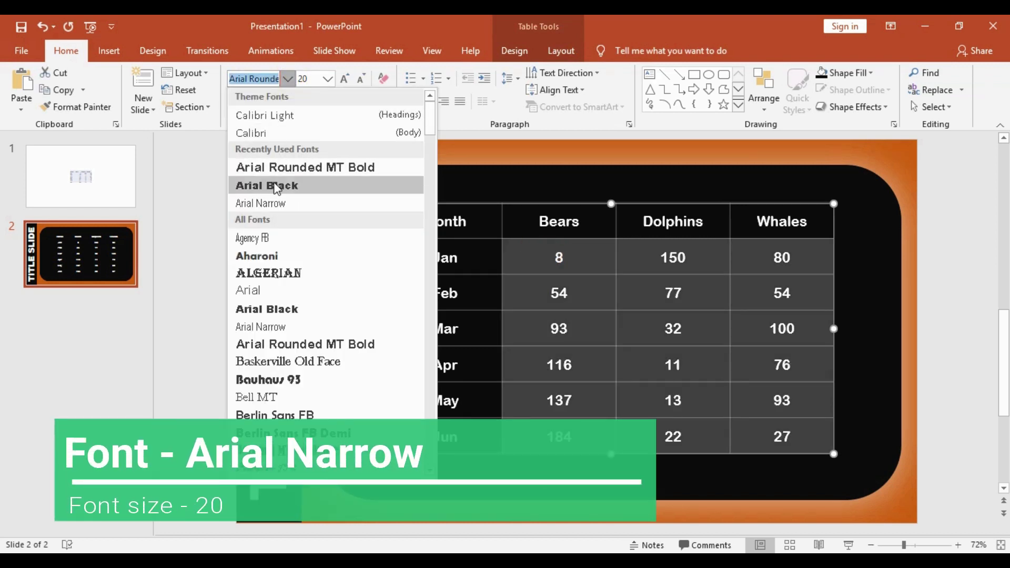
{"action": "left_click", "coordinate": [277, 203]}
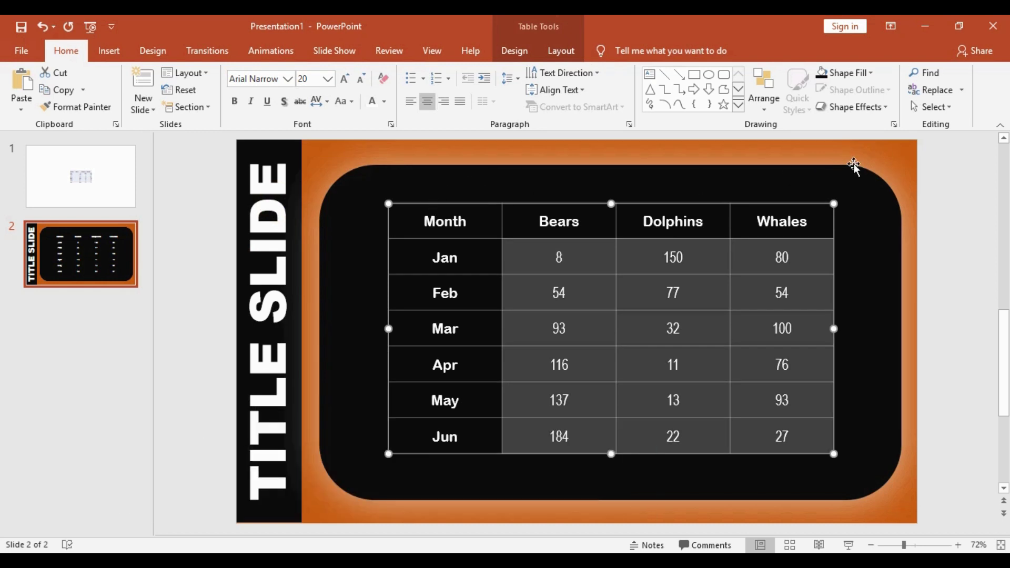
{"action": "left_click", "coordinate": [893, 156]}
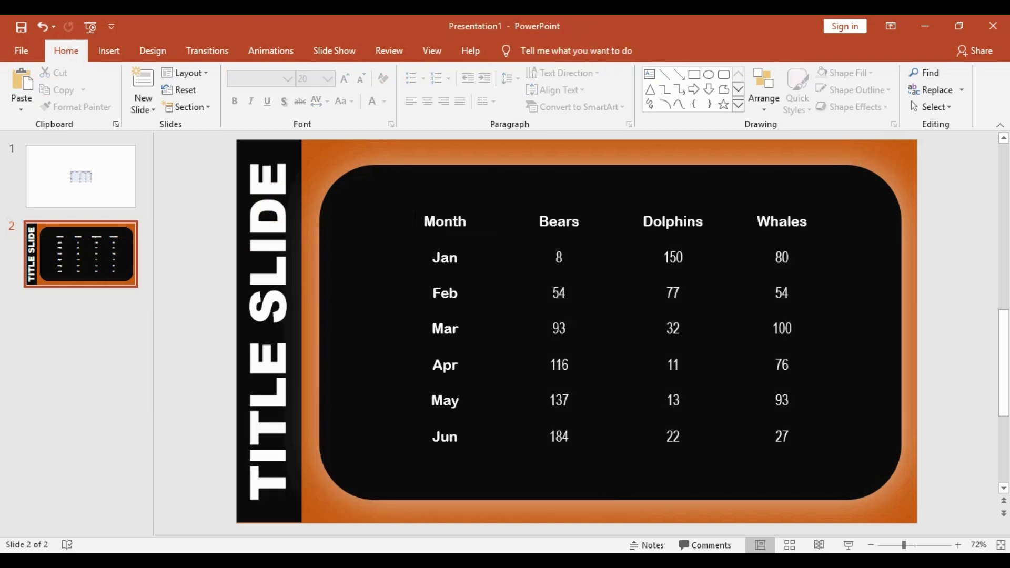
Step: Fill the first column, Month through Jun, with very dark grey
{"action": "left_click_drag", "start_coordinate": [415, 218], "coordinate": [477, 424]}
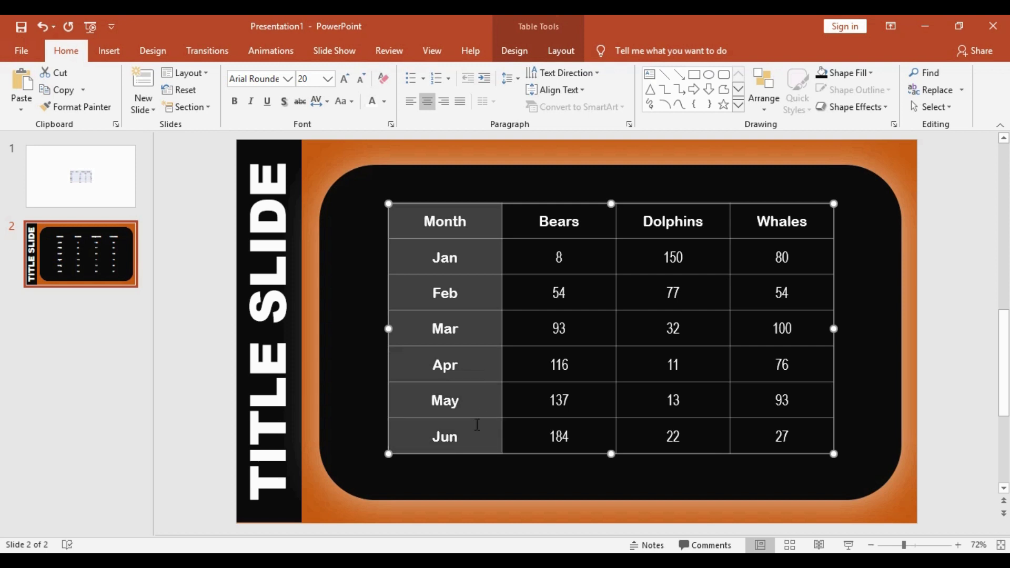
{"action": "left_click", "coordinate": [872, 72]}
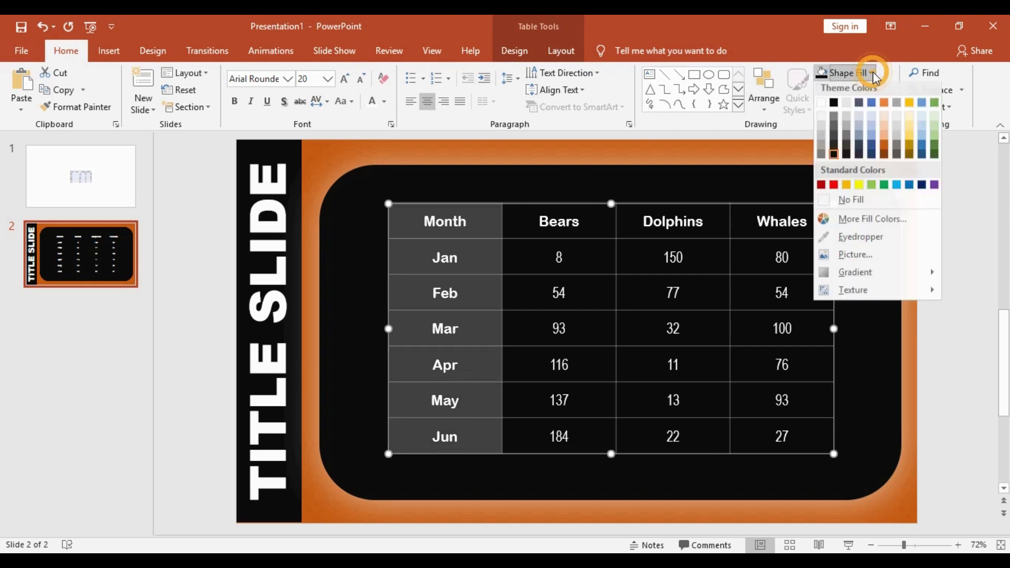
{"action": "left_click", "coordinate": [846, 158]}
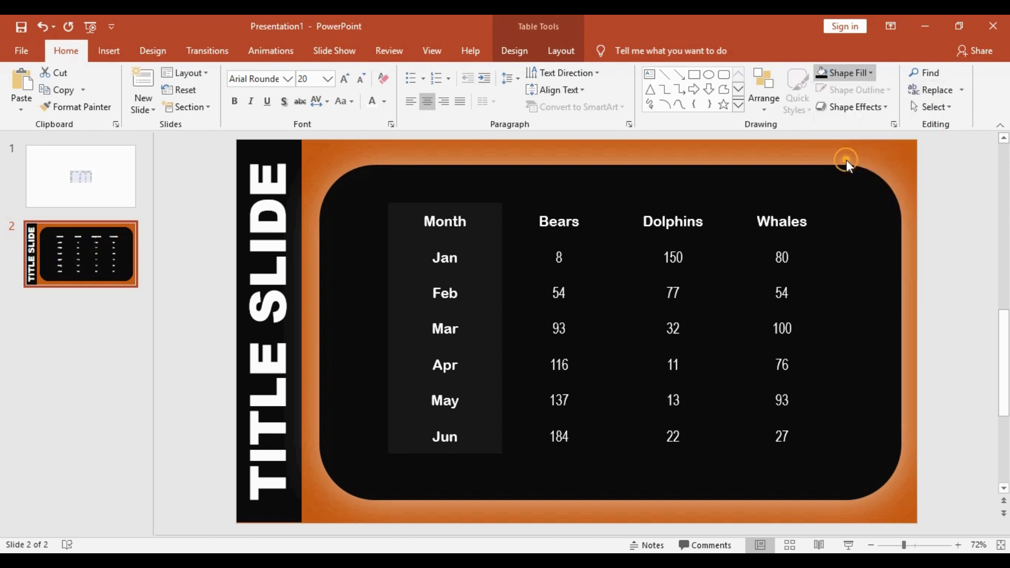
Step: Colour the word Month and the Whales value 100 orange
{"action": "left_click", "coordinate": [409, 226]}
{"action": "left_click_drag", "start_coordinate": [408, 221], "coordinate": [474, 223]}
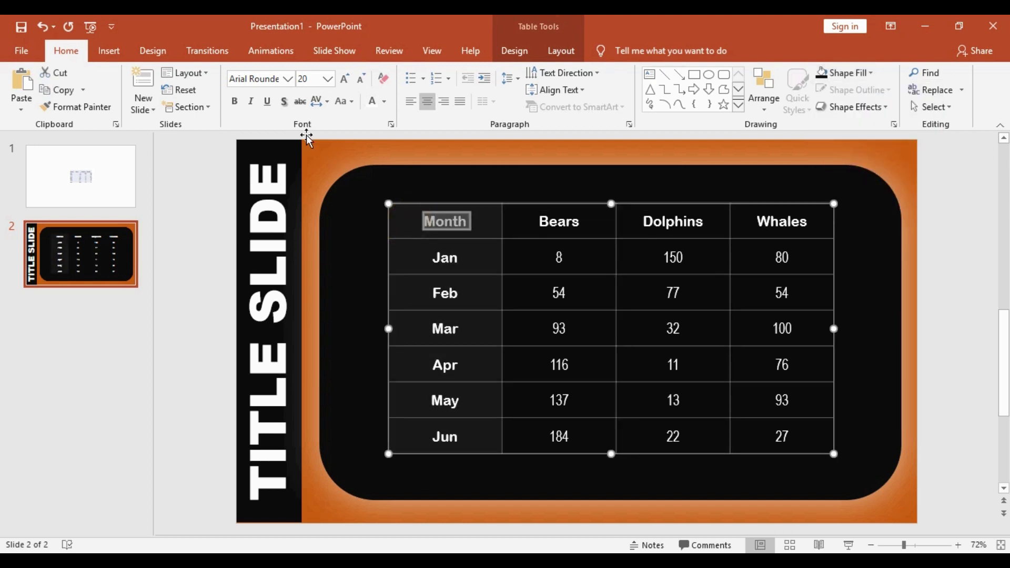
{"action": "left_click", "coordinate": [385, 102]}
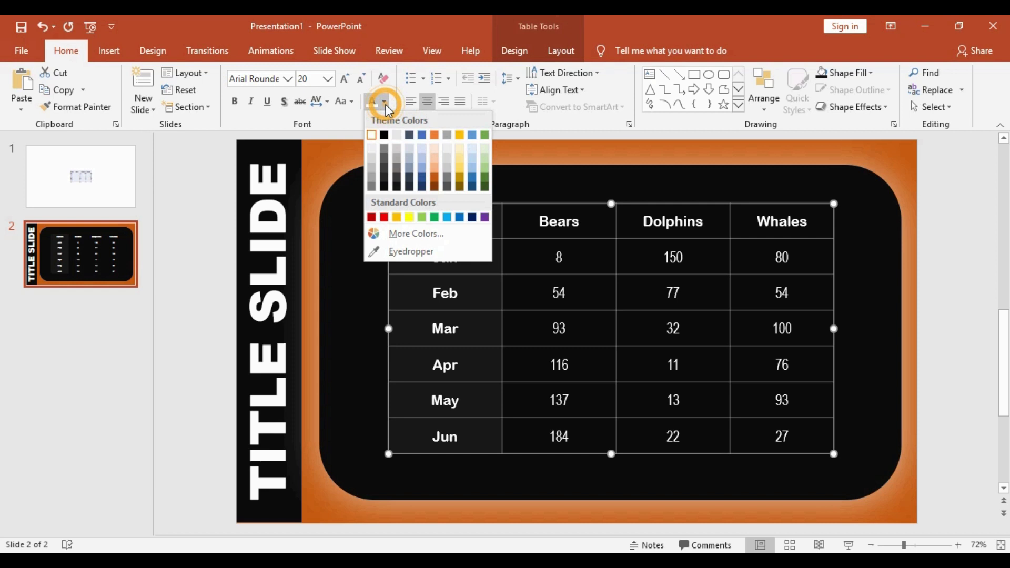
{"action": "left_click", "coordinate": [434, 135]}
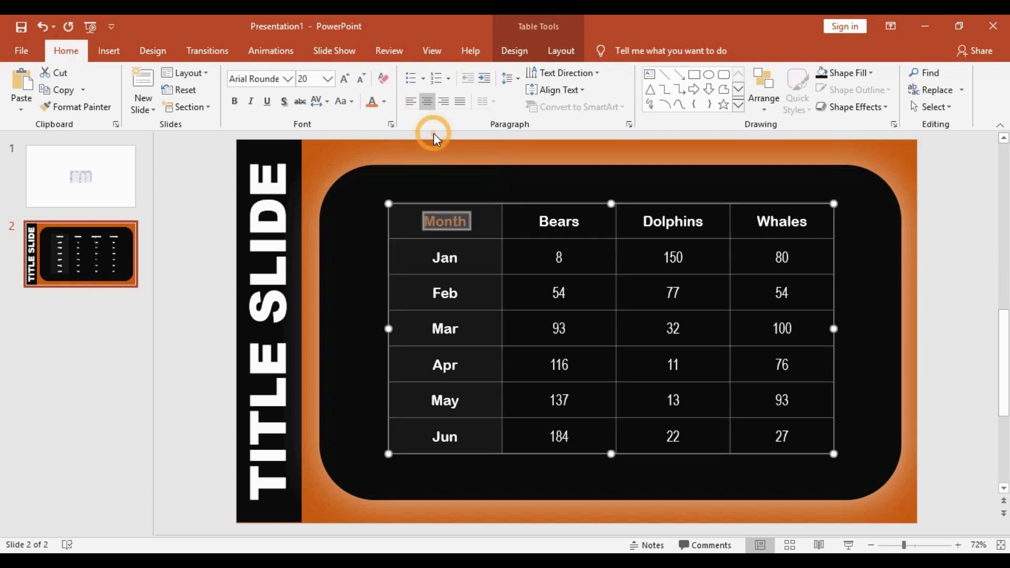
{"action": "double_click", "coordinate": [770, 324]}
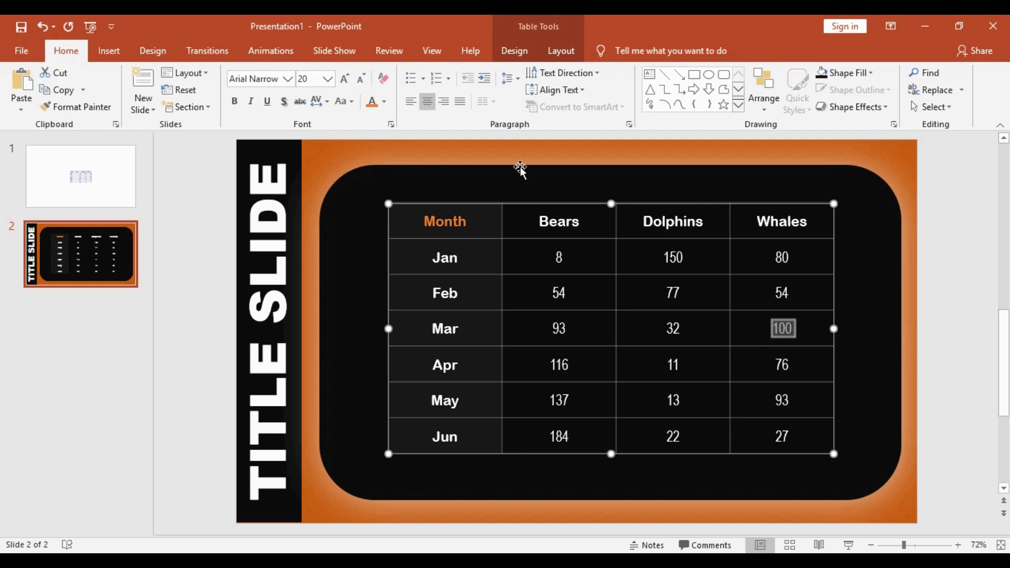
{"action": "left_click", "coordinate": [373, 108]}
{"action": "left_click", "coordinate": [893, 156]}
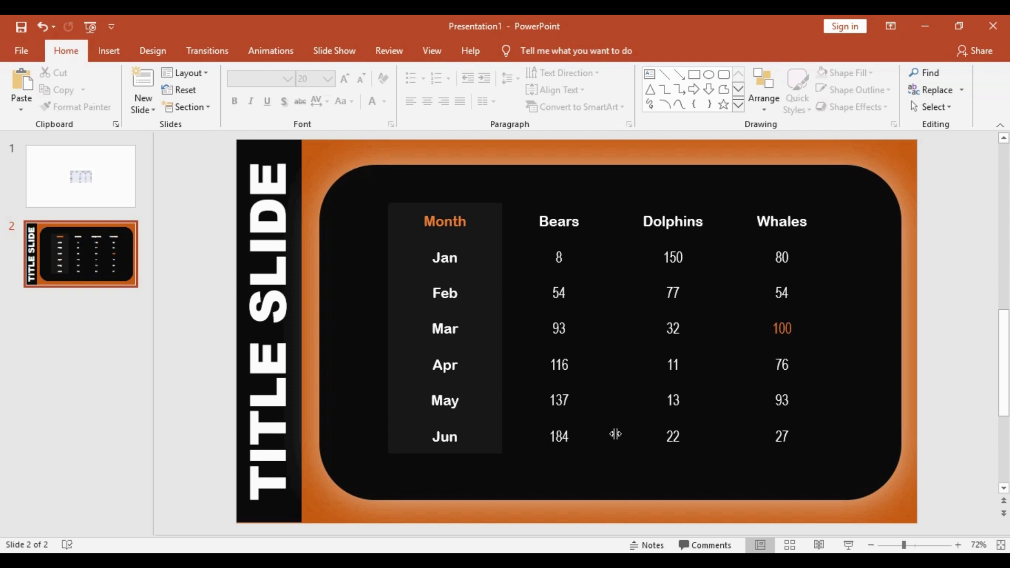
Step: Look at slide 1's small pasted table, then return to slide 2's finished orange table
{"action": "left_click", "coordinate": [109, 177]}
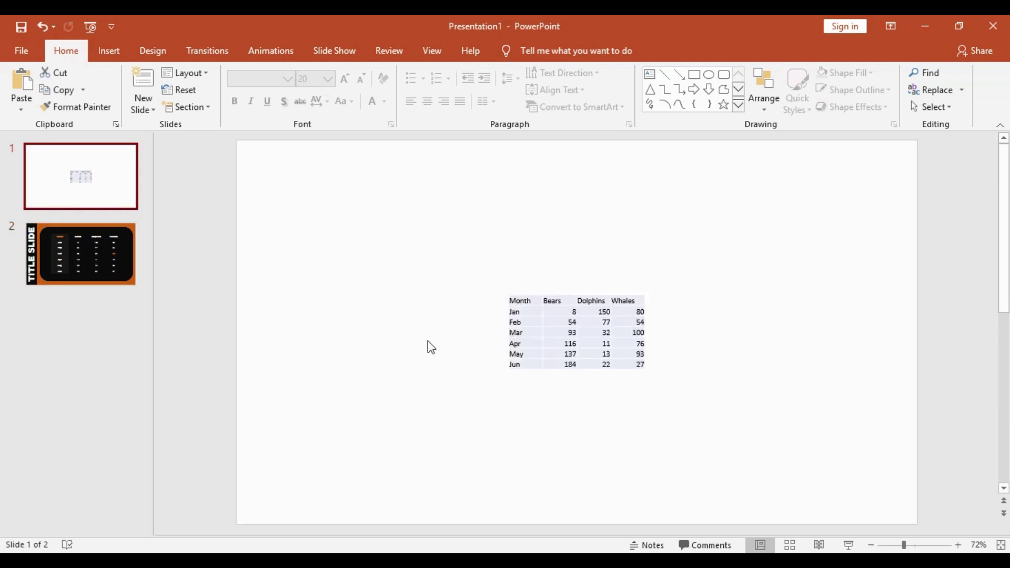
{"action": "left_click", "coordinate": [108, 248]}
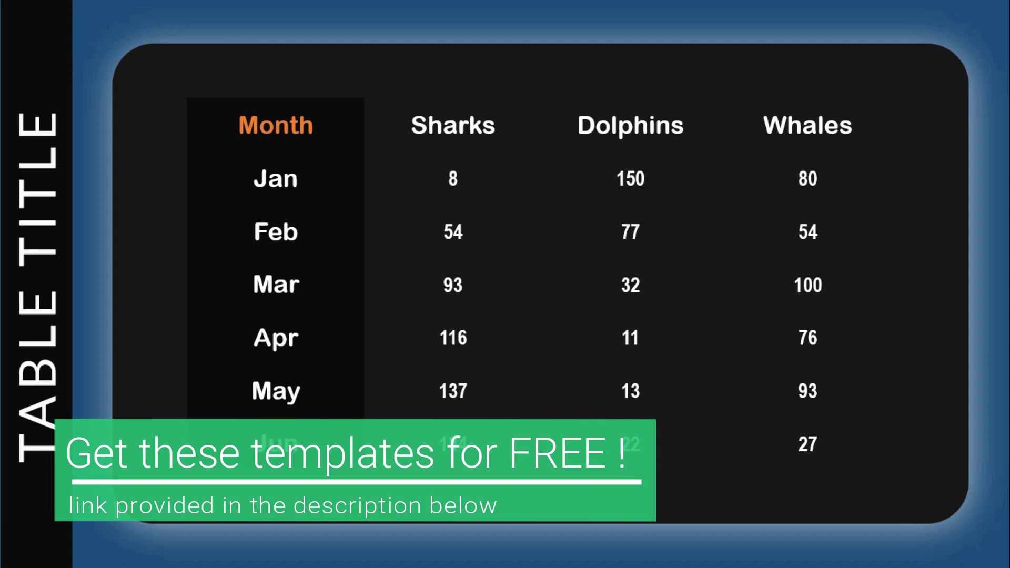
{"action": "key", "text": "Right"}
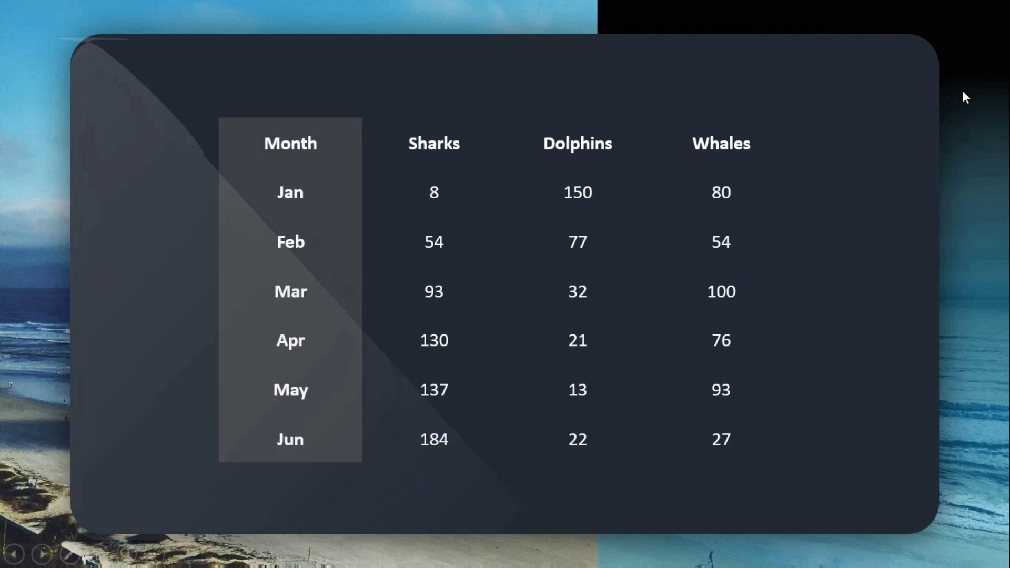
Step: Advance the template slide show past the beach-photo slide to the starry-background table slide
{"action": "key", "text": "Right"}
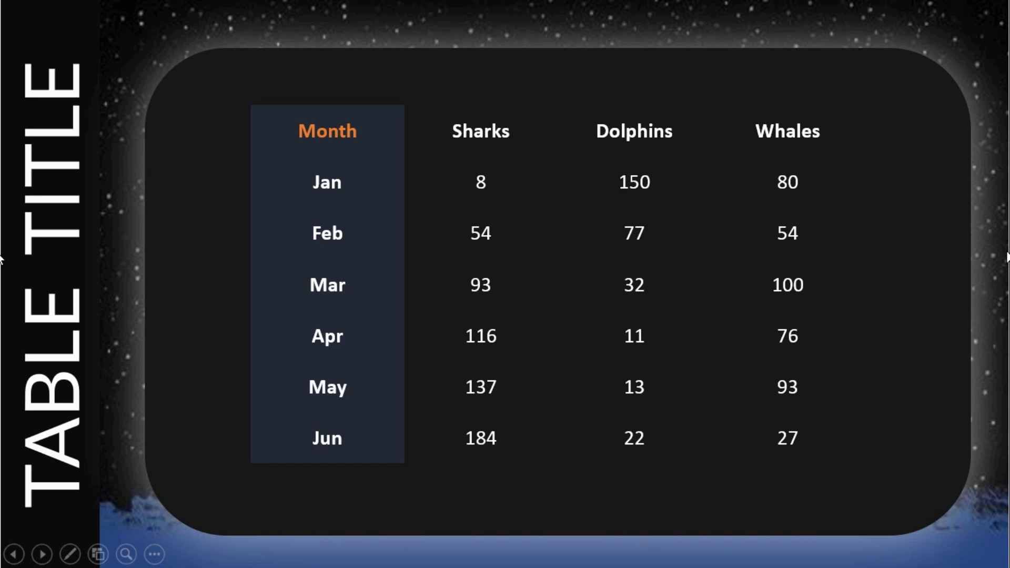